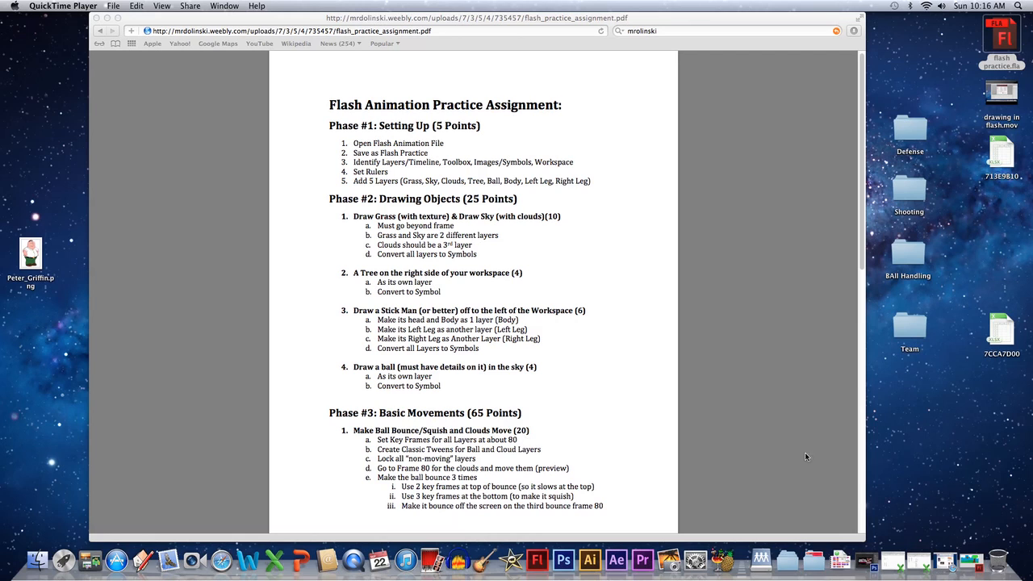
- Bring up the flash practice.fla document window in Flash and choose the Free Transform tool
click(972, 561)
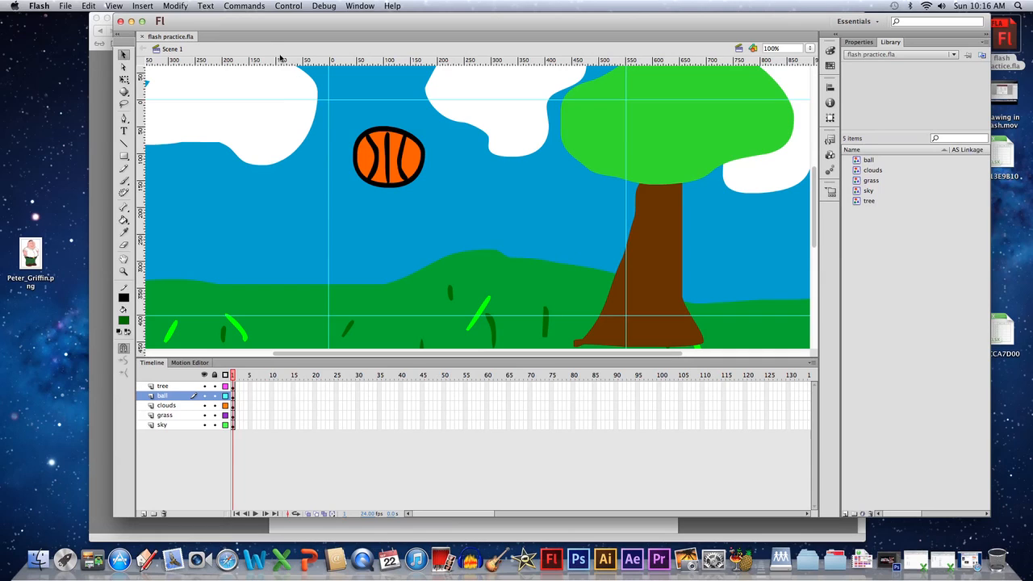
click(130, 473)
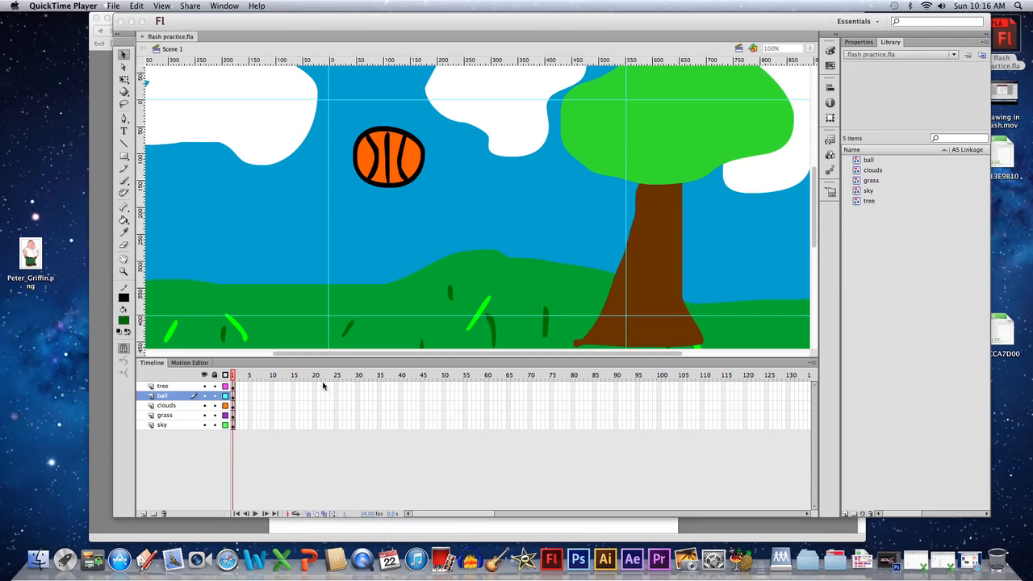
click(122, 57)
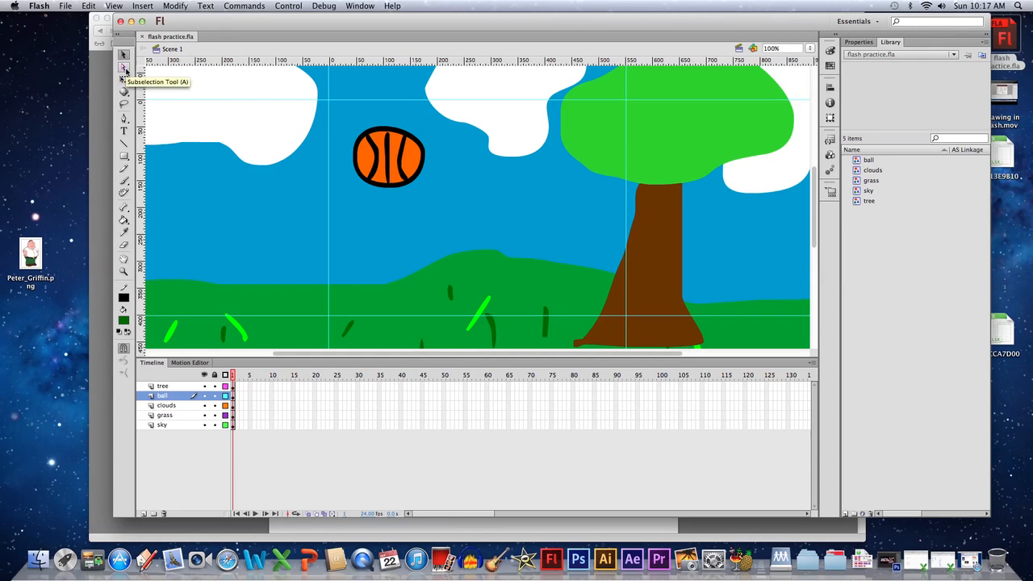
click(124, 80)
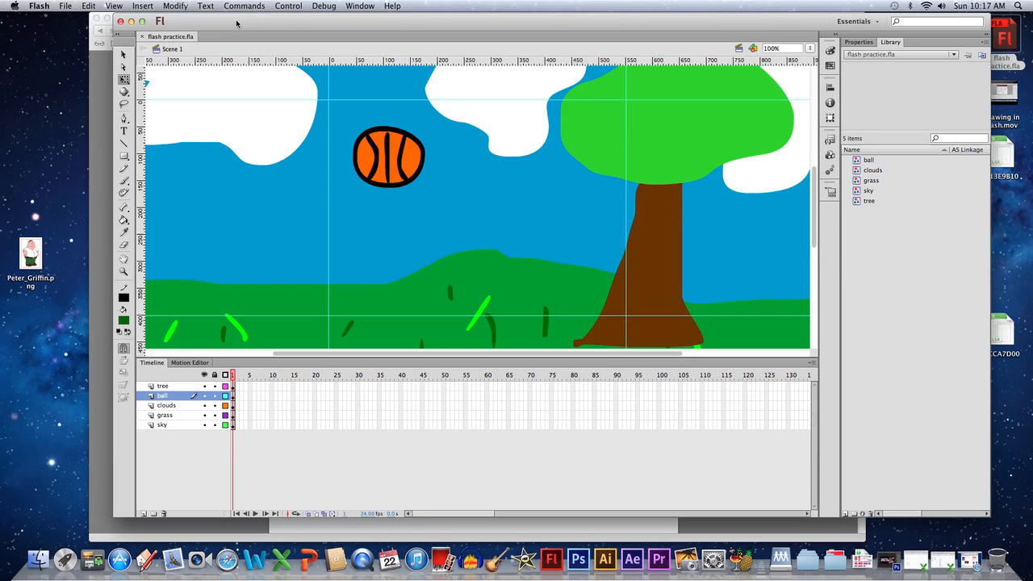
- Consult the assignment sheet, insert keyframes at frame 80 on all five layers, and check the tree layer's frames 1 and 80
drag(237, 22, 709, 54)
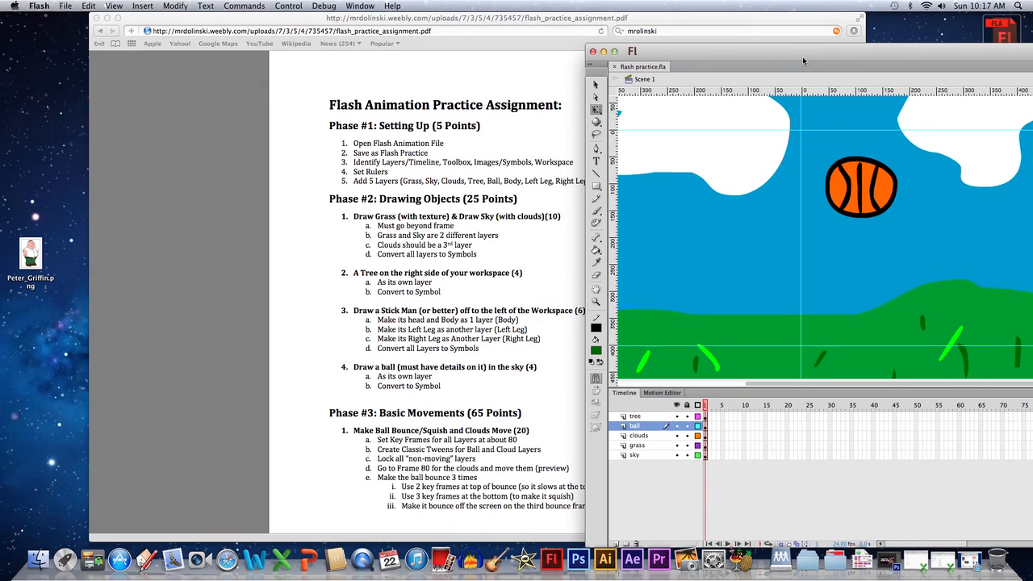
drag(799, 54, 301, 20)
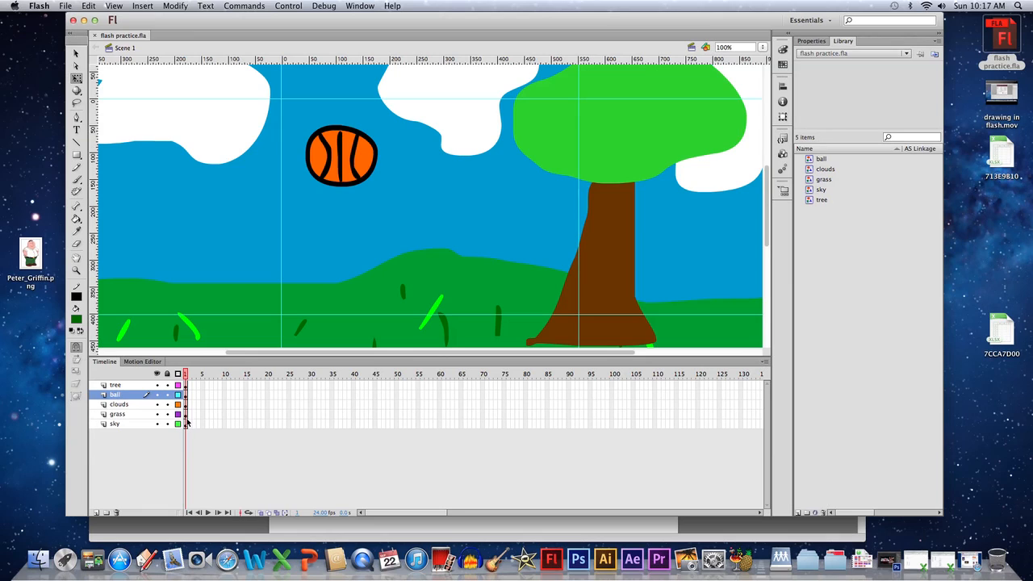
click(525, 386)
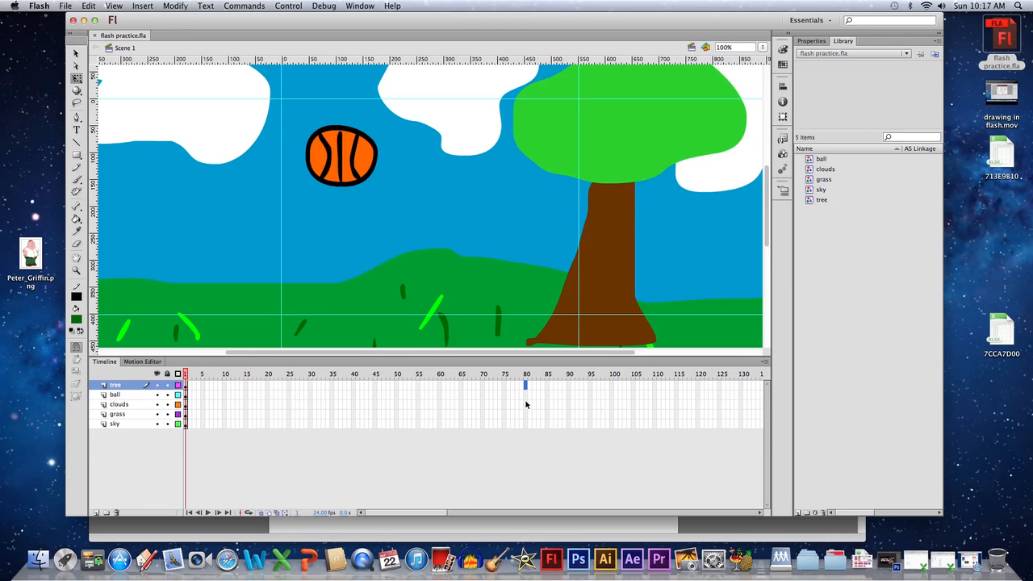
drag(526, 424, 526, 390)
right_click(526, 389)
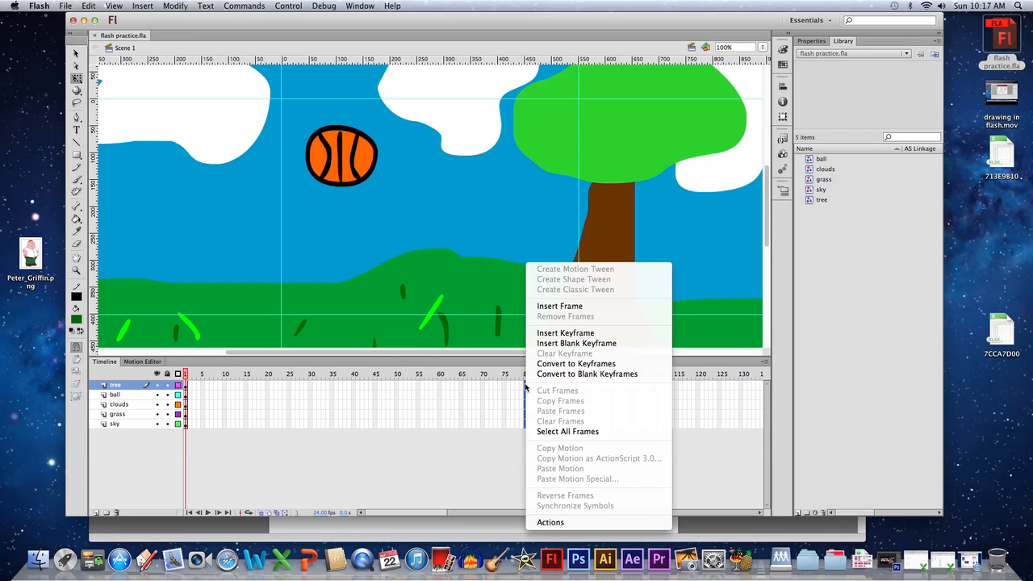
click(568, 333)
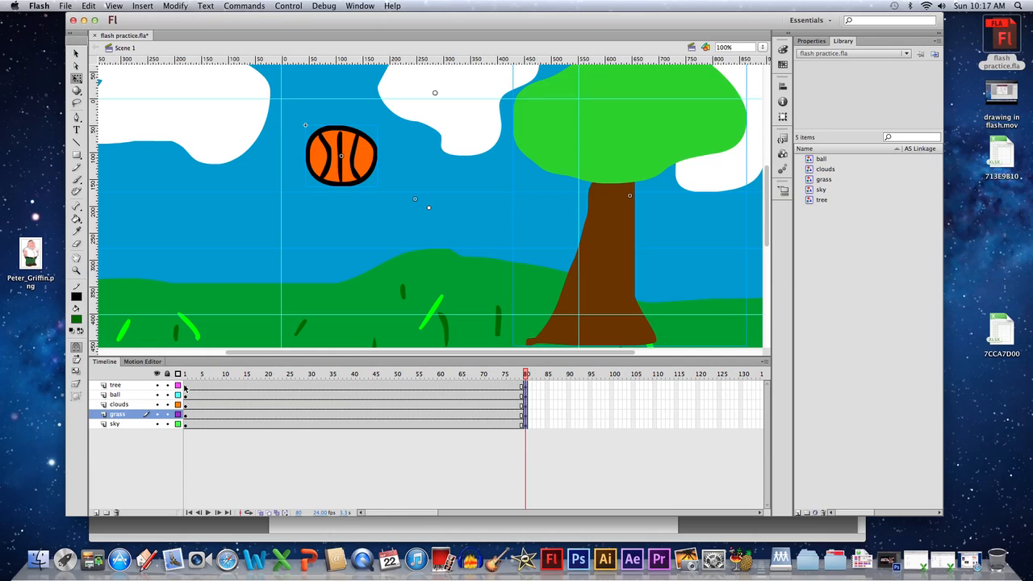
click(186, 388)
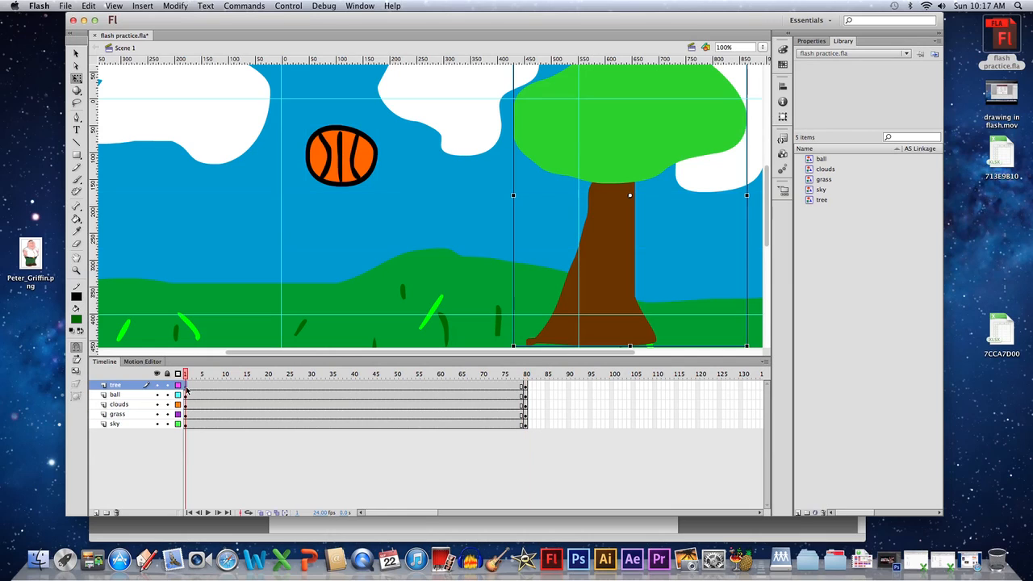
click(526, 389)
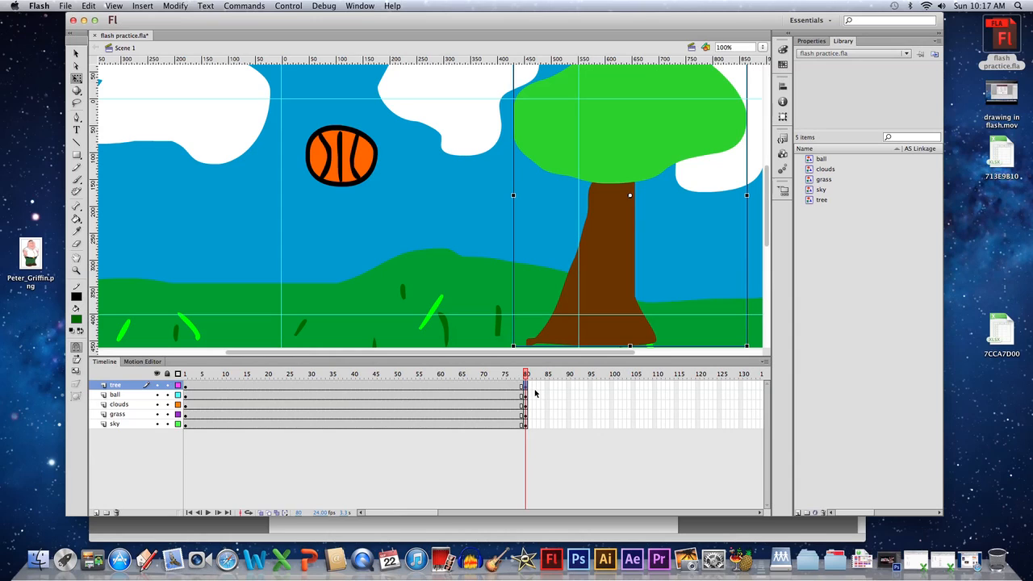
click(552, 414)
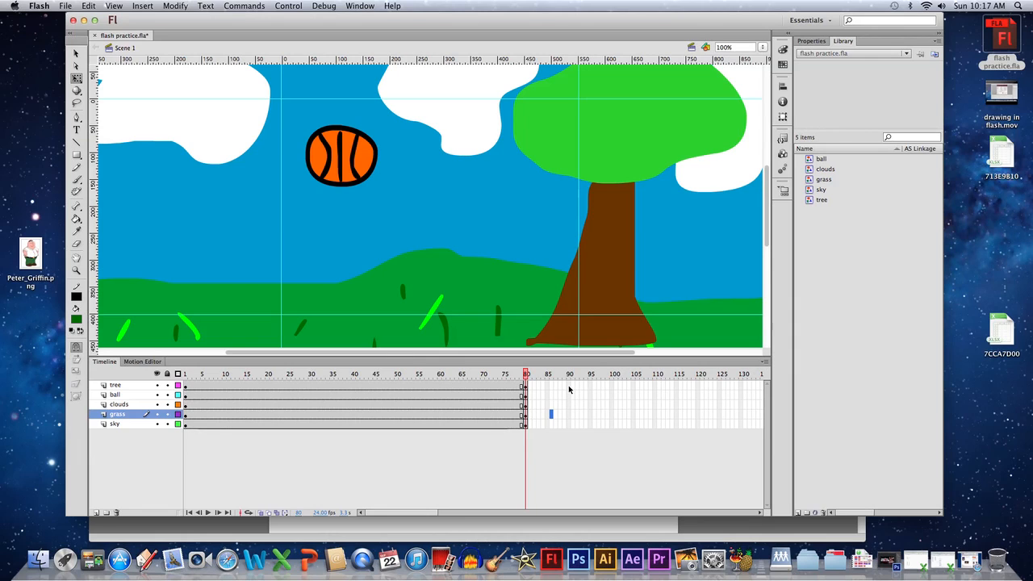
click(569, 386)
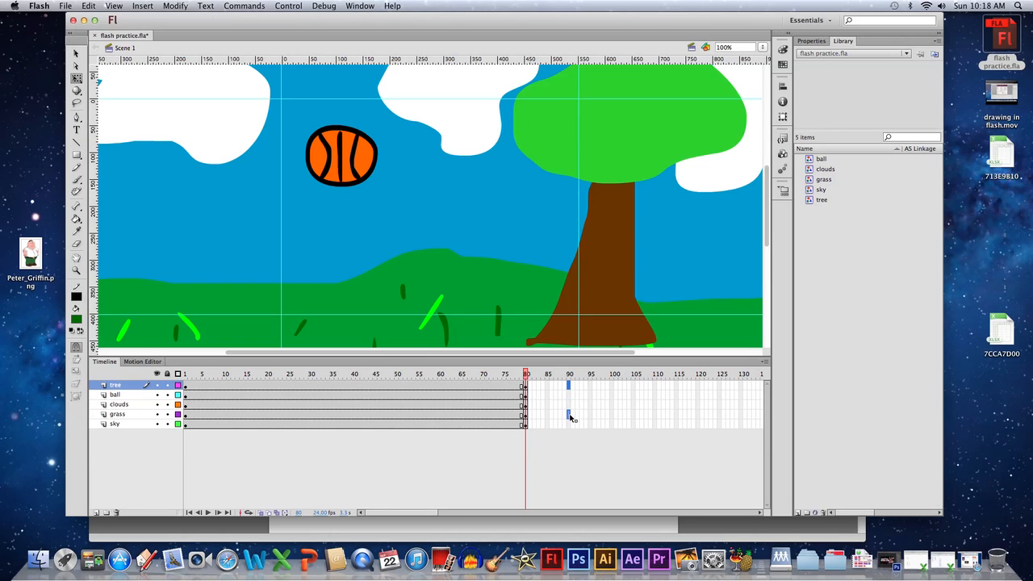
mouse_move(572, 424)
mouse_down()
mouse_move(572, 387)
mouse_move(593, 388)
mouse_move(568, 386)
mouse_move(569, 415)
mouse_up()
drag(568, 426, 570, 426)
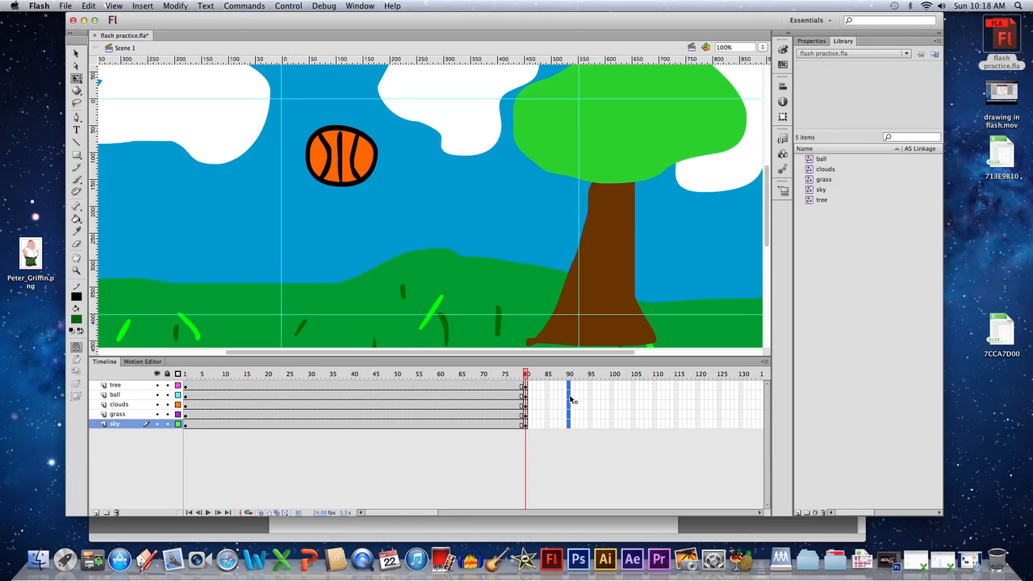
mouse_move(571, 399)
mouse_down()
mouse_move(618, 401)
mouse_move(571, 397)
mouse_up()
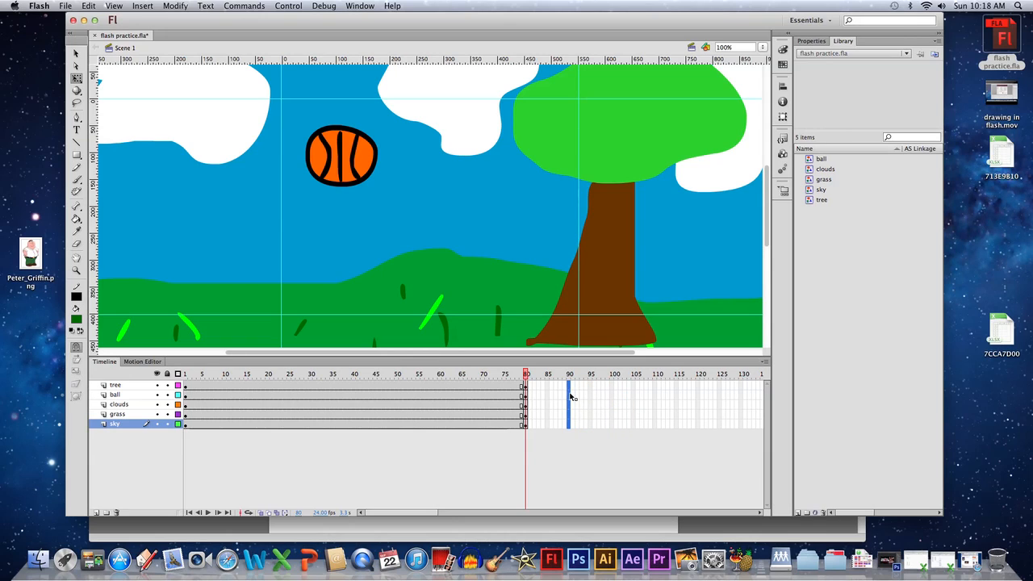
right_click(570, 396)
click(551, 404)
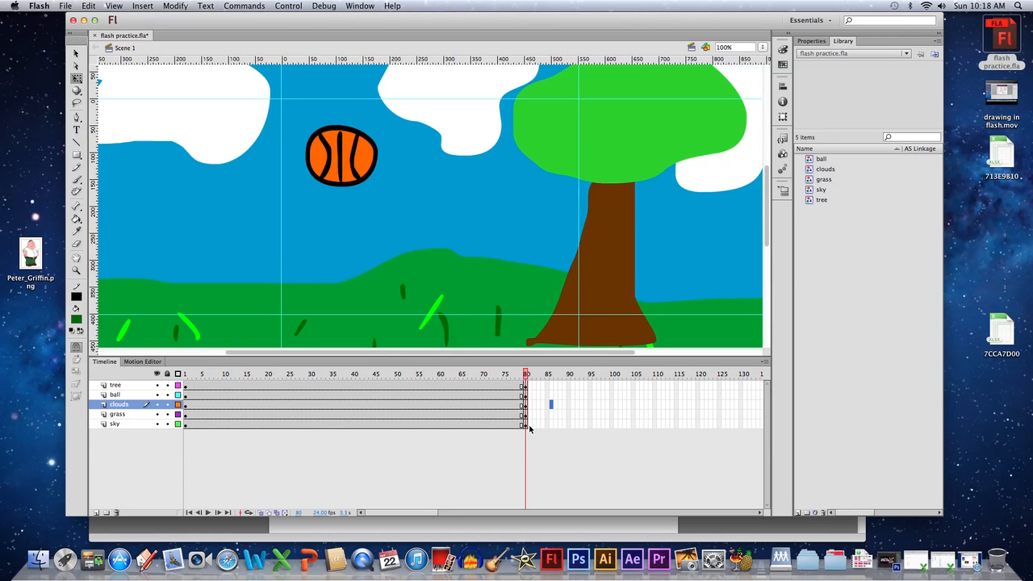
- Consult the assignment sheet and create a classic tween between the ball layer's keyframes at frames 1 and 80
drag(156, 22, 738, 117)
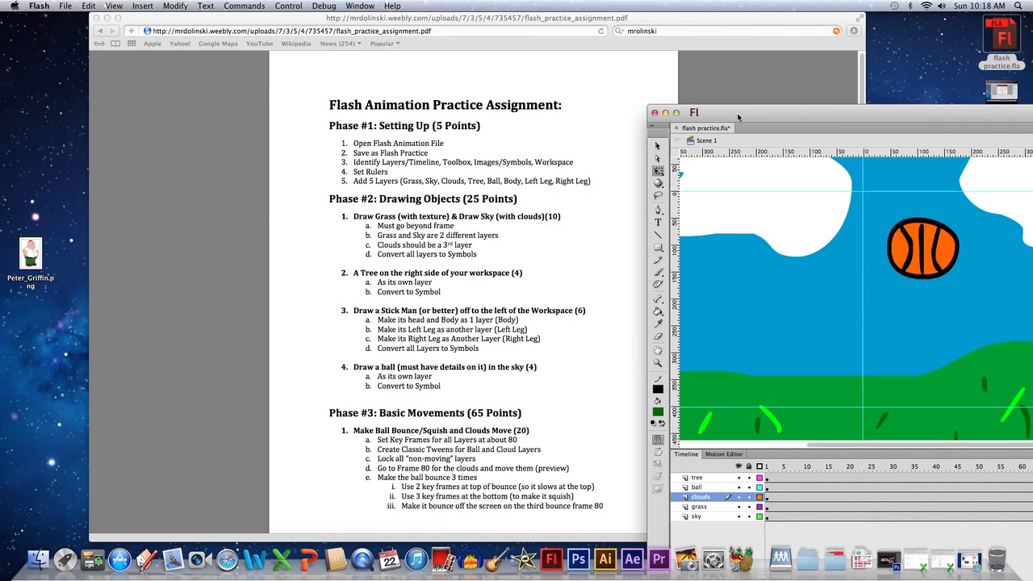
drag(738, 117, 162, 26)
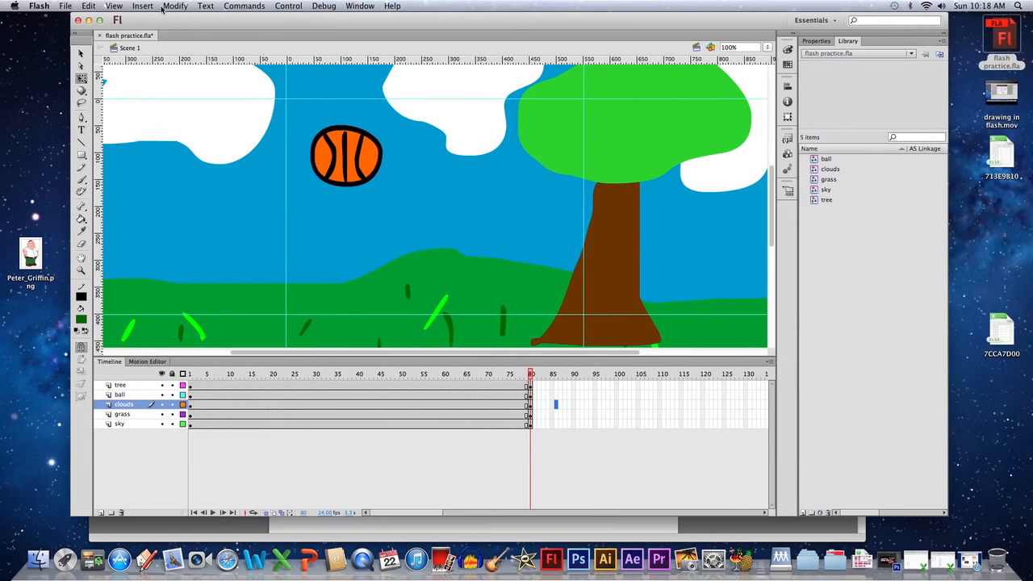
click(298, 394)
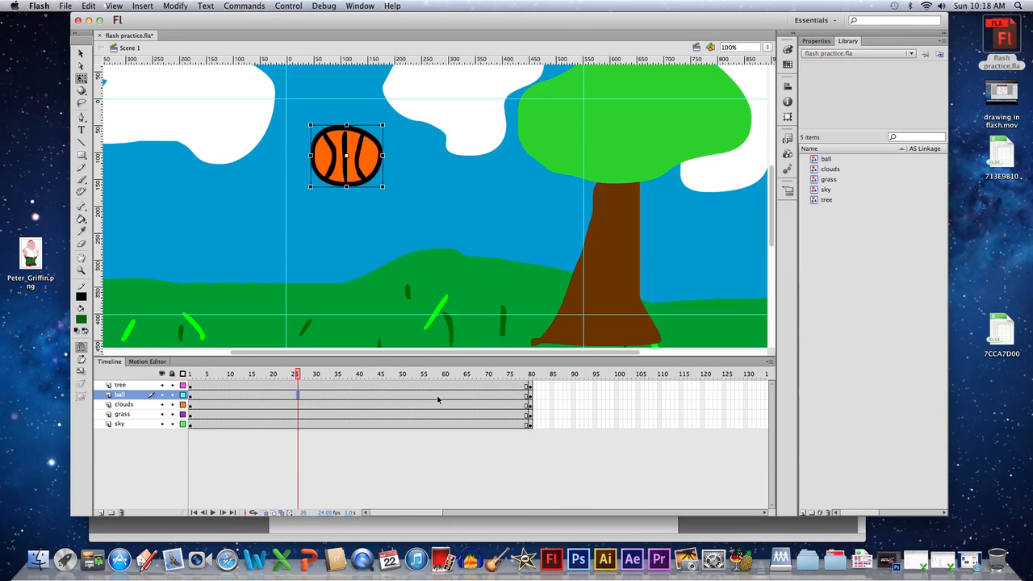
right_click(330, 396)
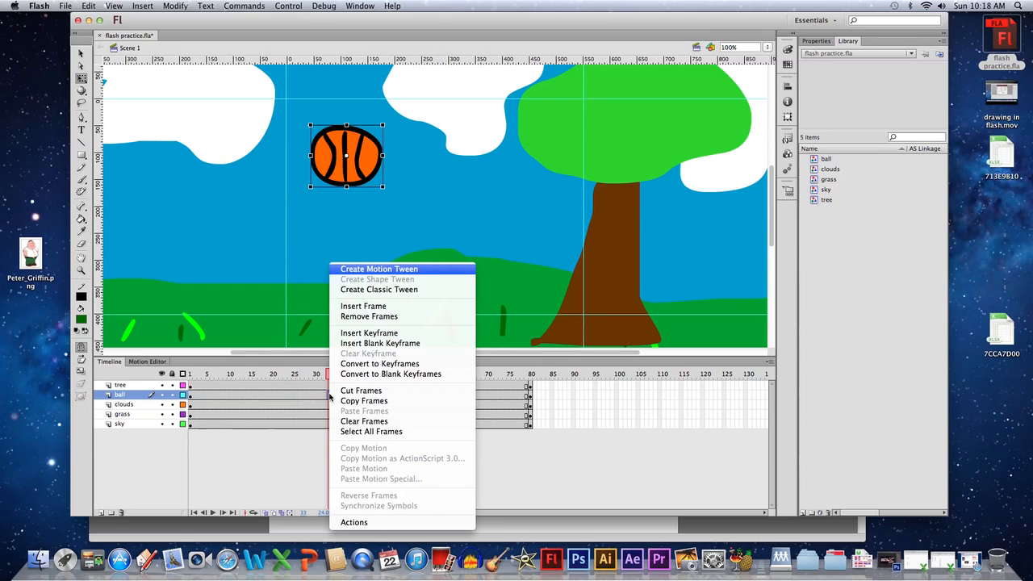
click(380, 290)
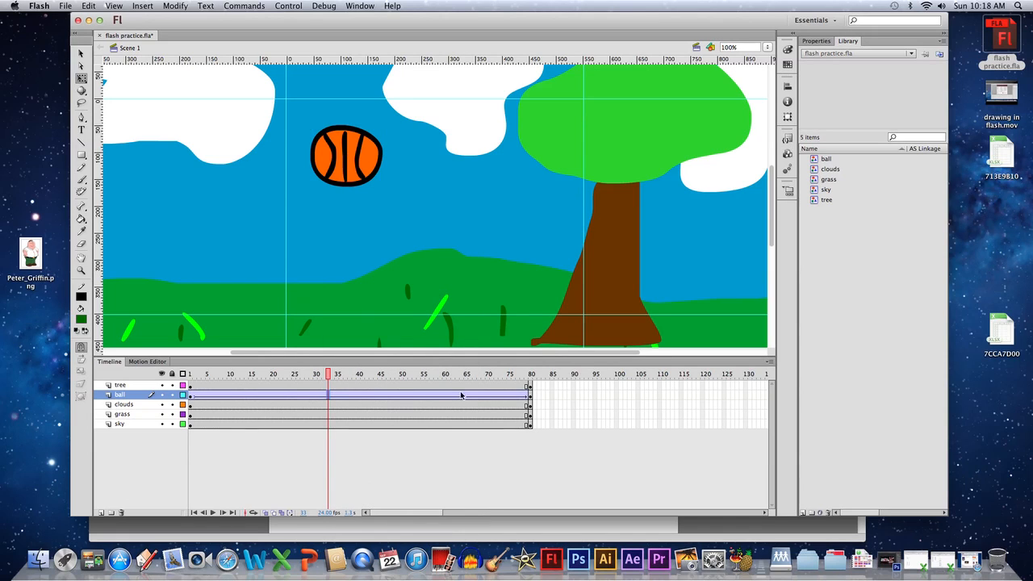
- Create a classic tween between the clouds layer's keyframes at frames 1 and 80
click(307, 406)
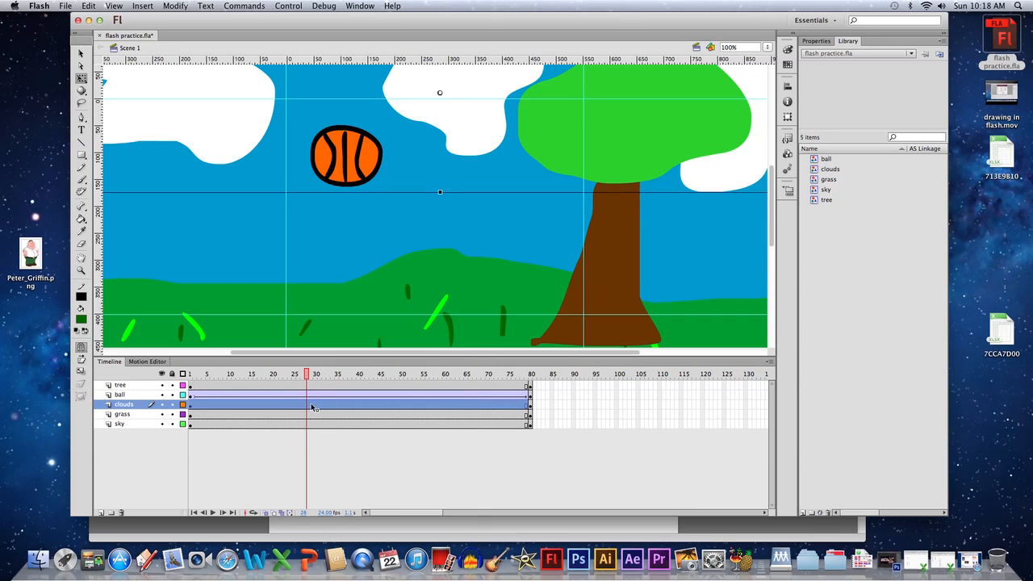
right_click(329, 407)
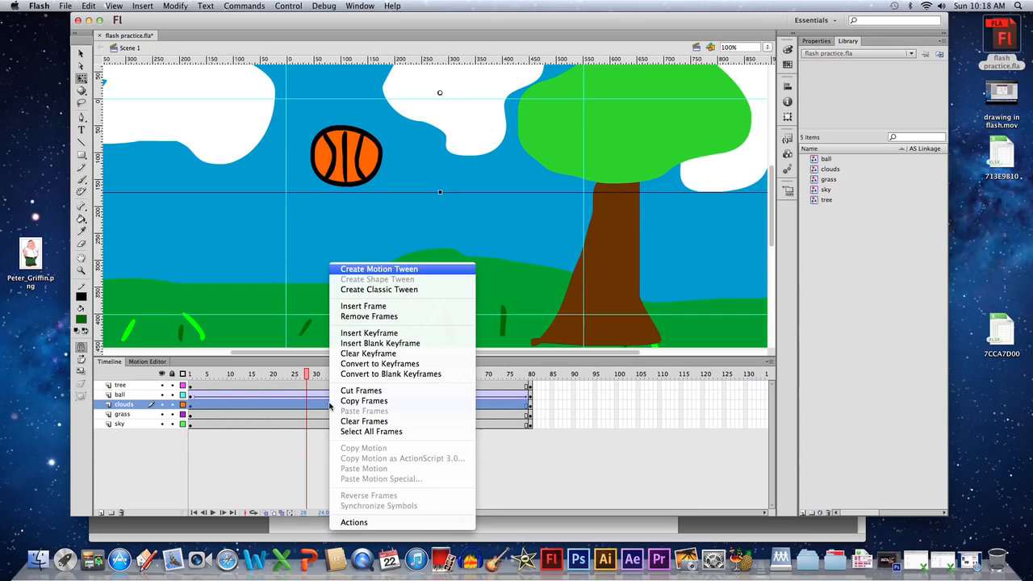
click(378, 290)
click(255, 423)
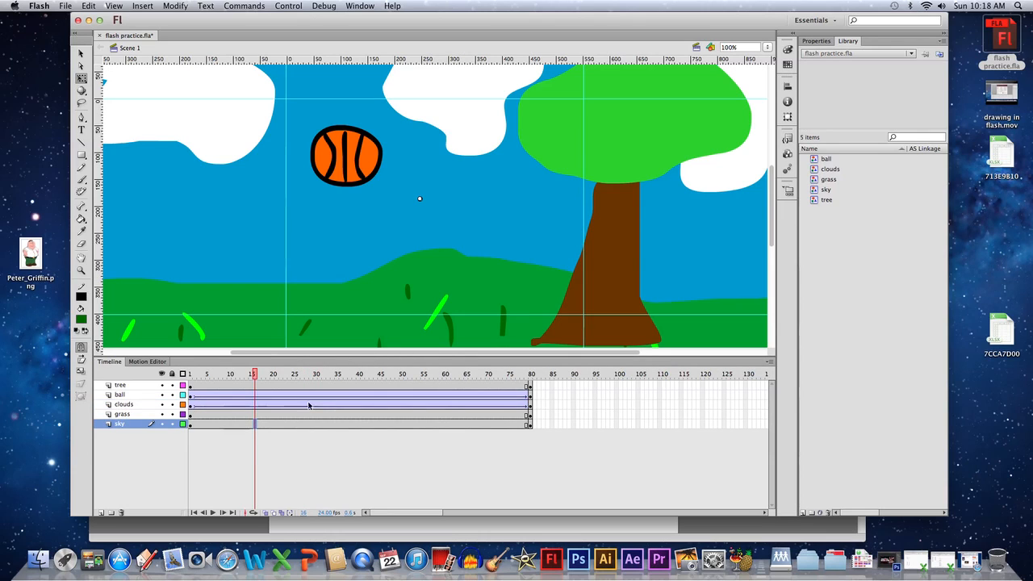
- Consult the assignment sheet and lock the non-moving tree, grass and sky layers
drag(210, 20, 755, 302)
double_click(765, 304)
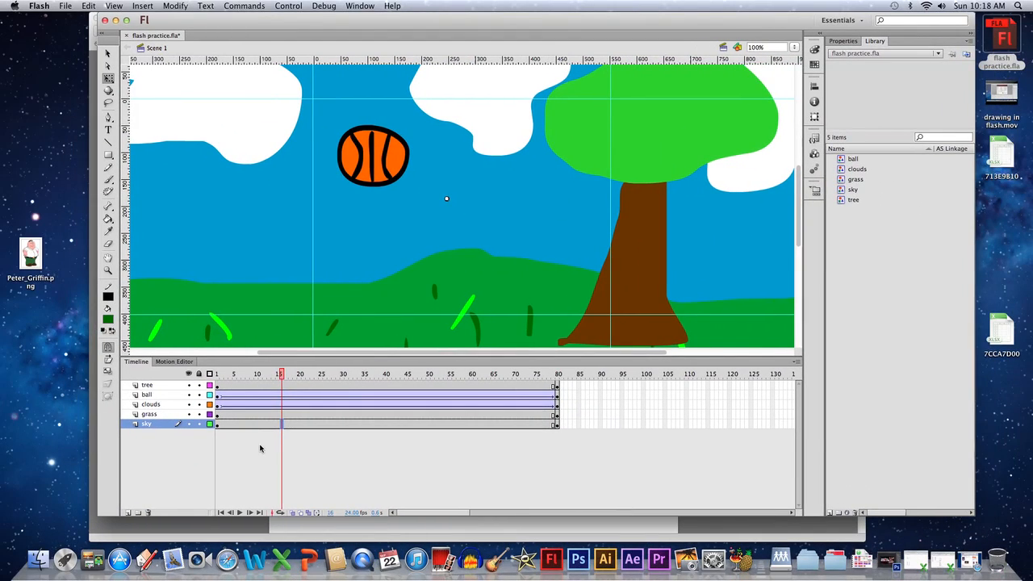
click(198, 424)
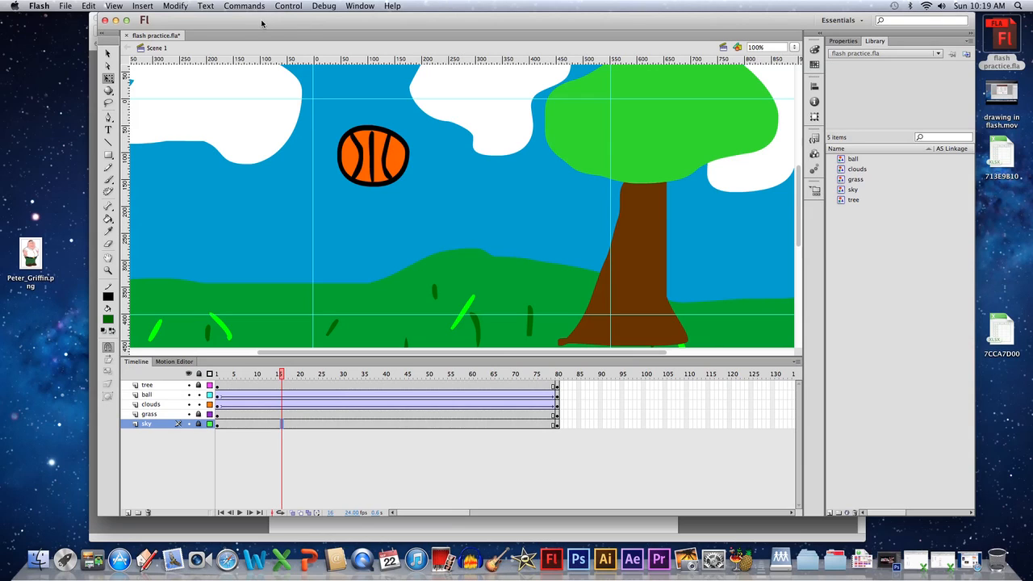
- Consult the assignment sheet and, at frame 80 of the clouds layer, move the clouds to the right until the middle cloud sits behind the treetop
drag(246, 26, 809, 221)
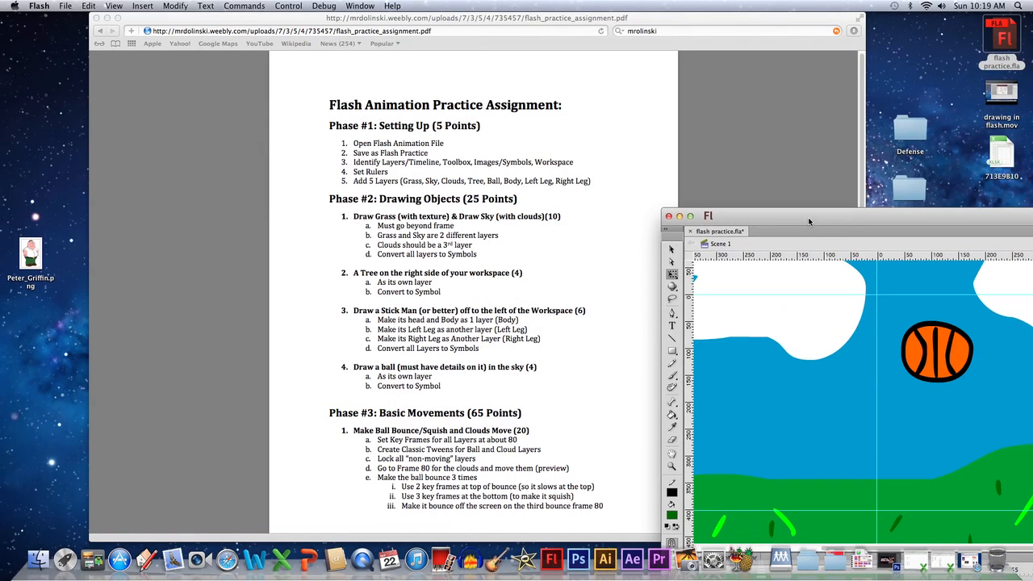
drag(809, 222, 265, 19)
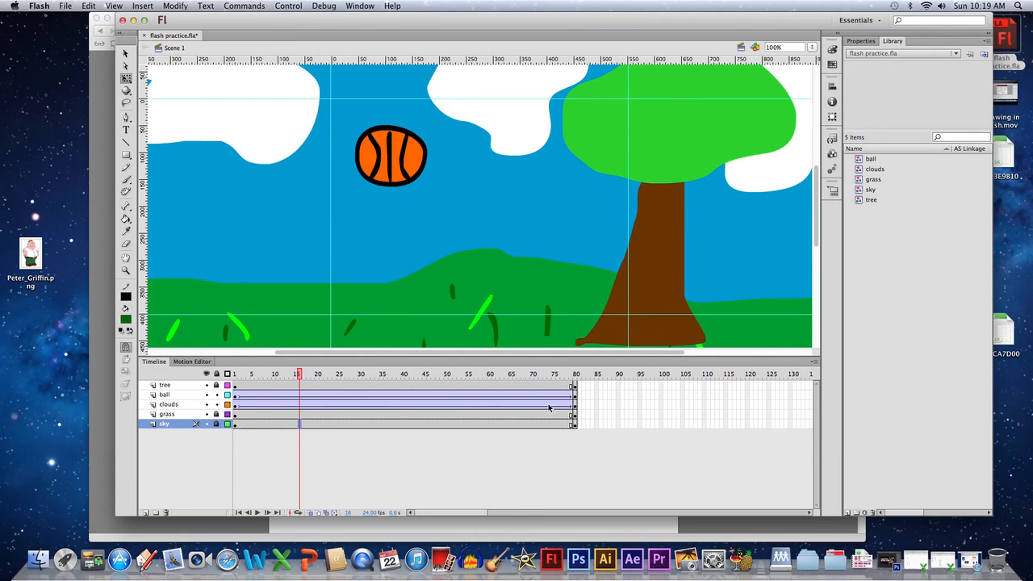
click(574, 406)
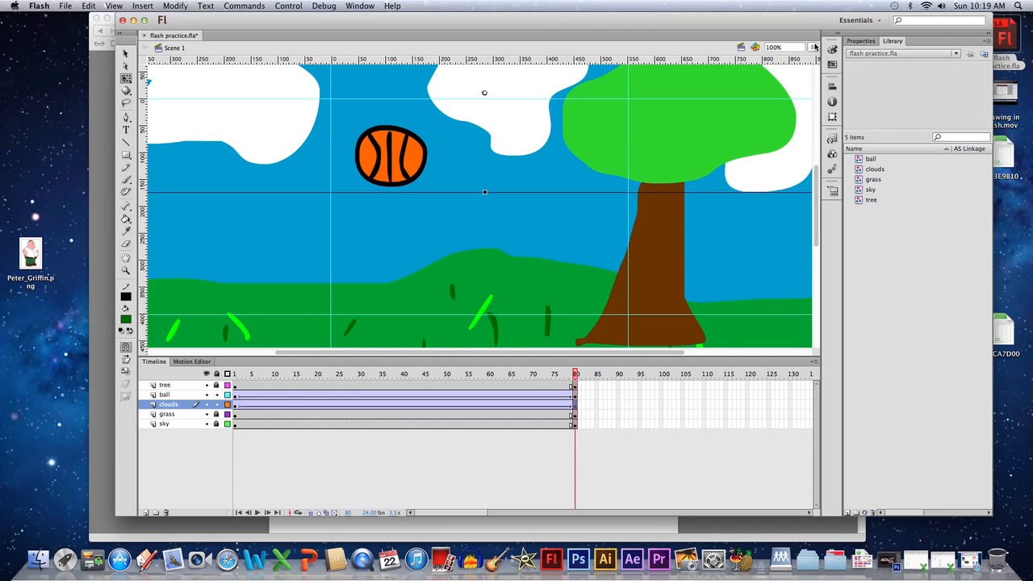
click(812, 47)
click(814, 38)
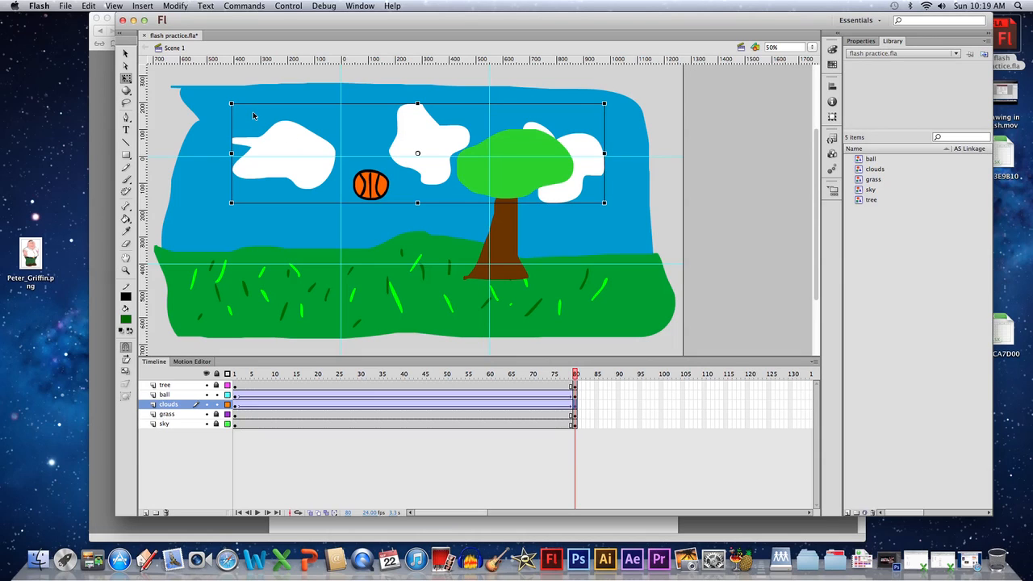
drag(253, 112, 276, 108)
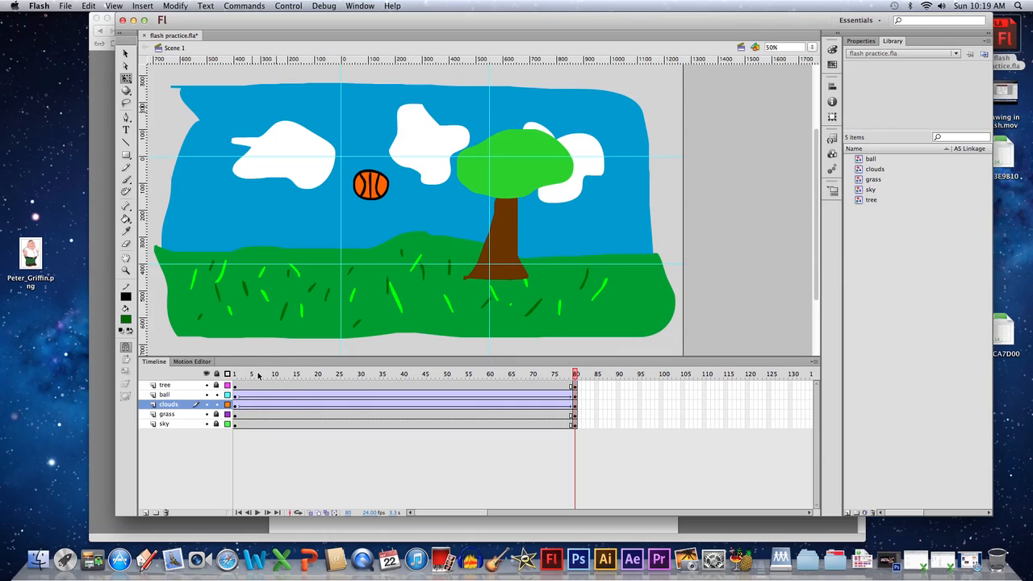
click(575, 406)
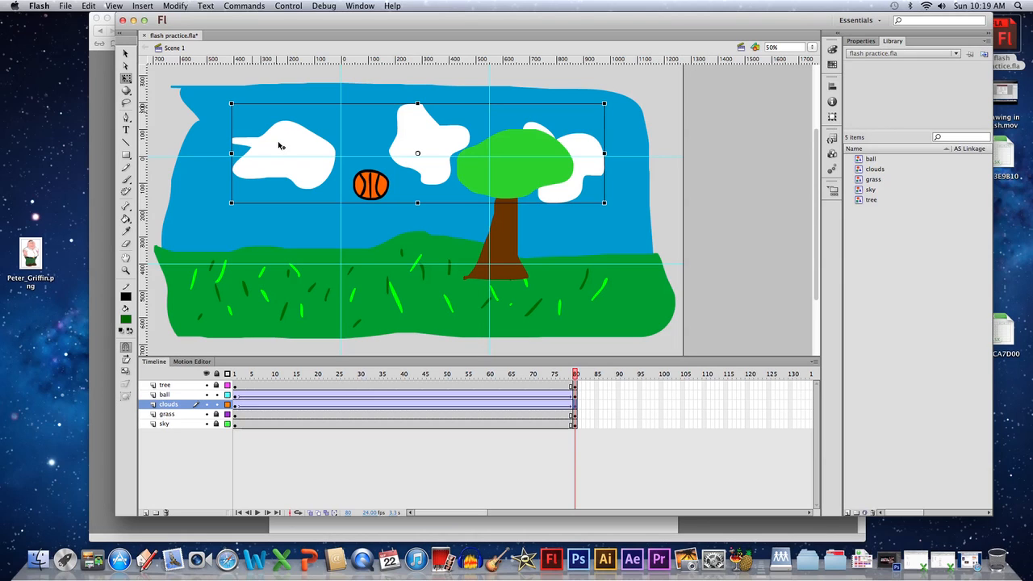
drag(280, 146, 370, 156)
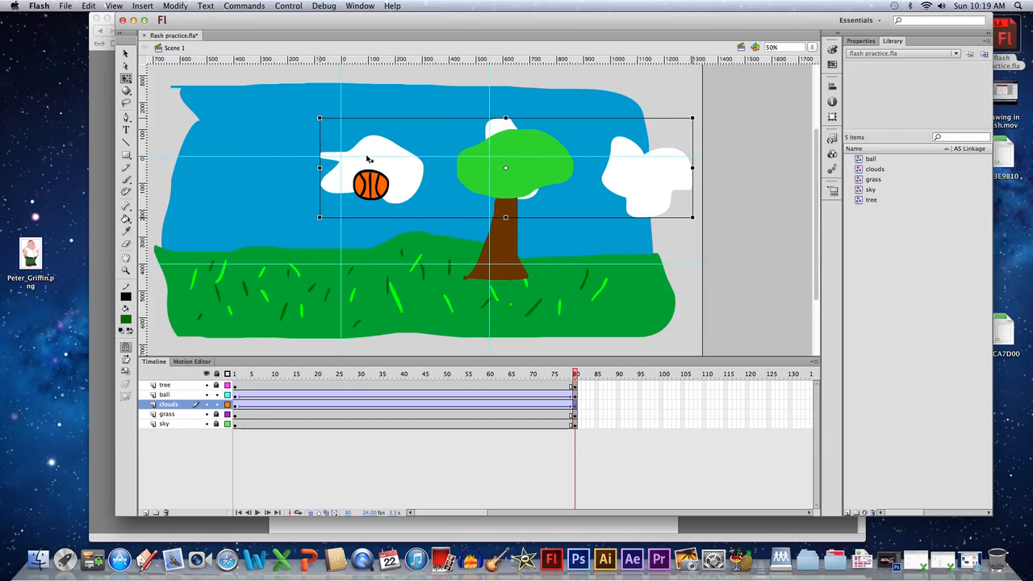
- Scrub back to frame 1 to preview the cloud motion and compare the clouds' positions at frames 1 and 80
drag(323, 377, 236, 376)
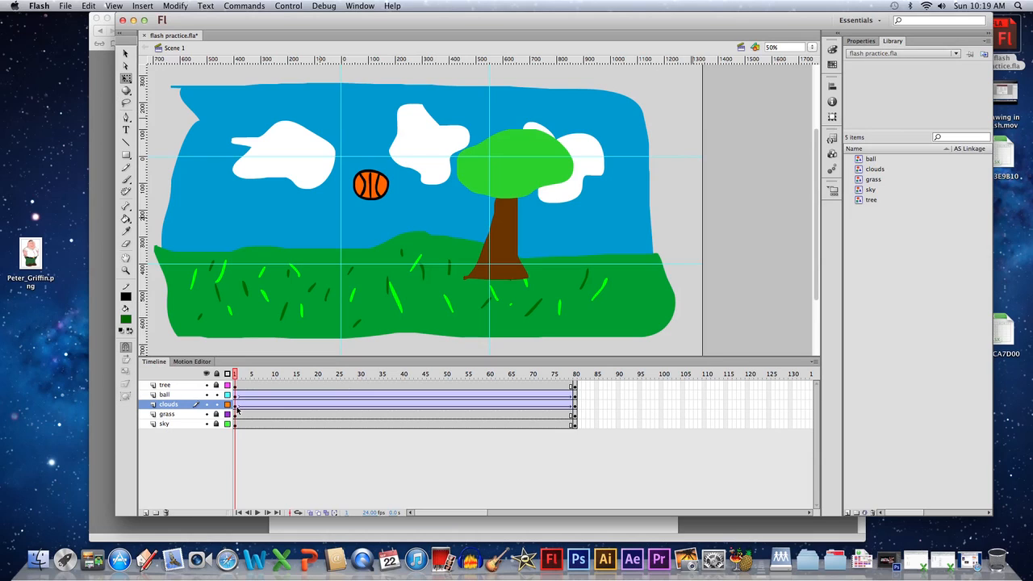
click(235, 405)
click(574, 406)
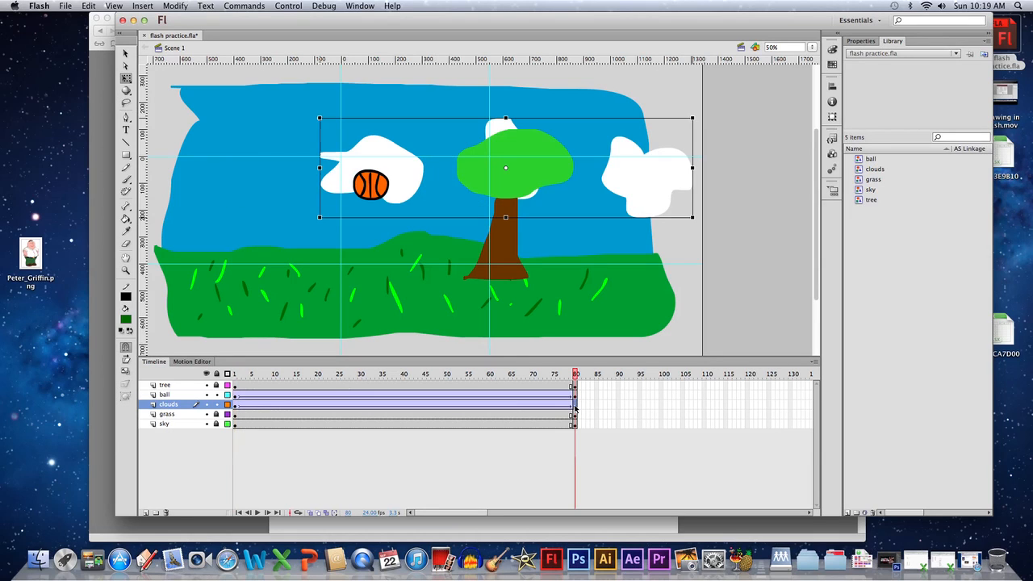
- Play the animation from frame 1 to preview the cloud movement, and return to frame 1
drag(277, 377, 216, 376)
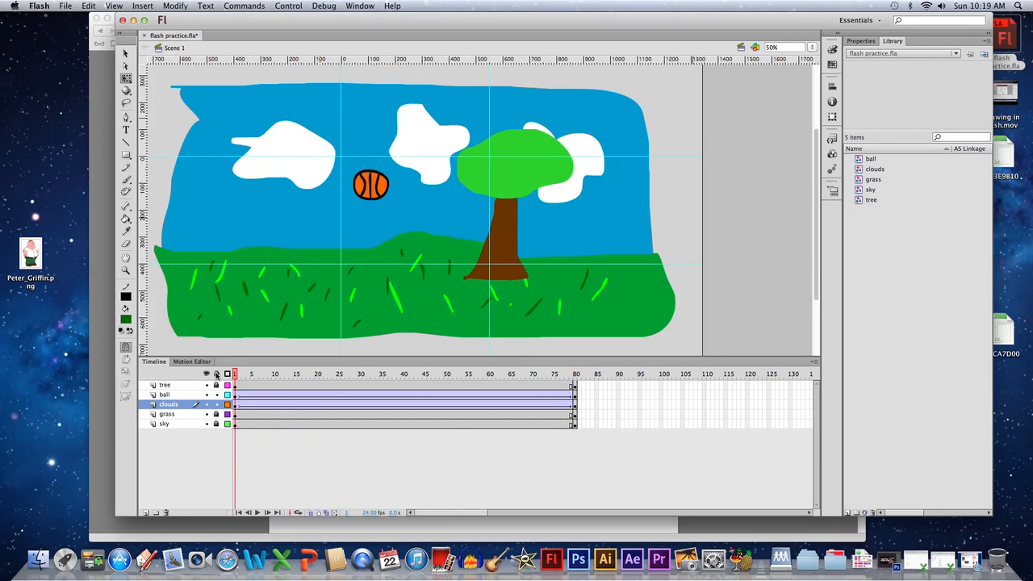
click(258, 514)
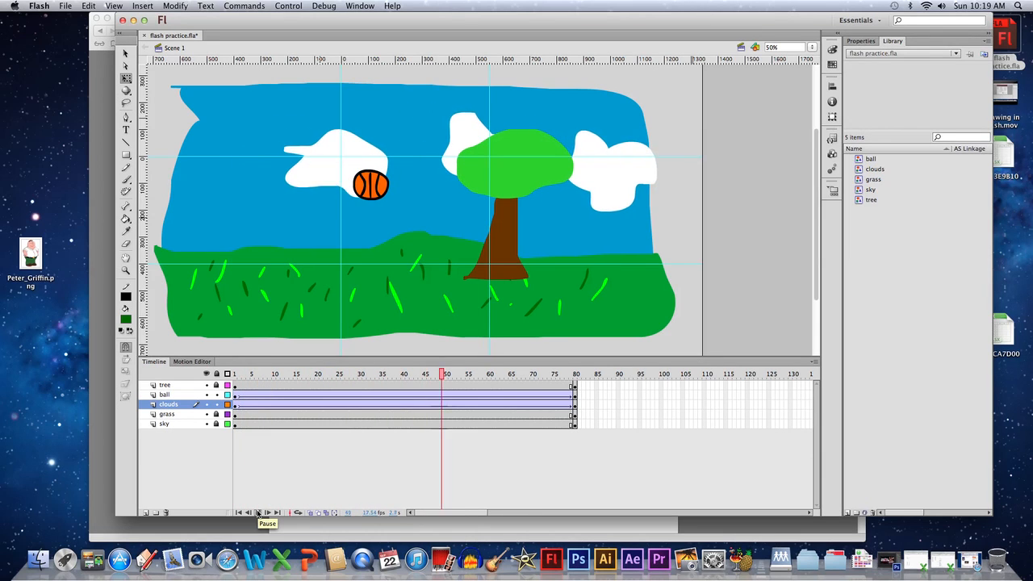
drag(517, 374, 234, 387)
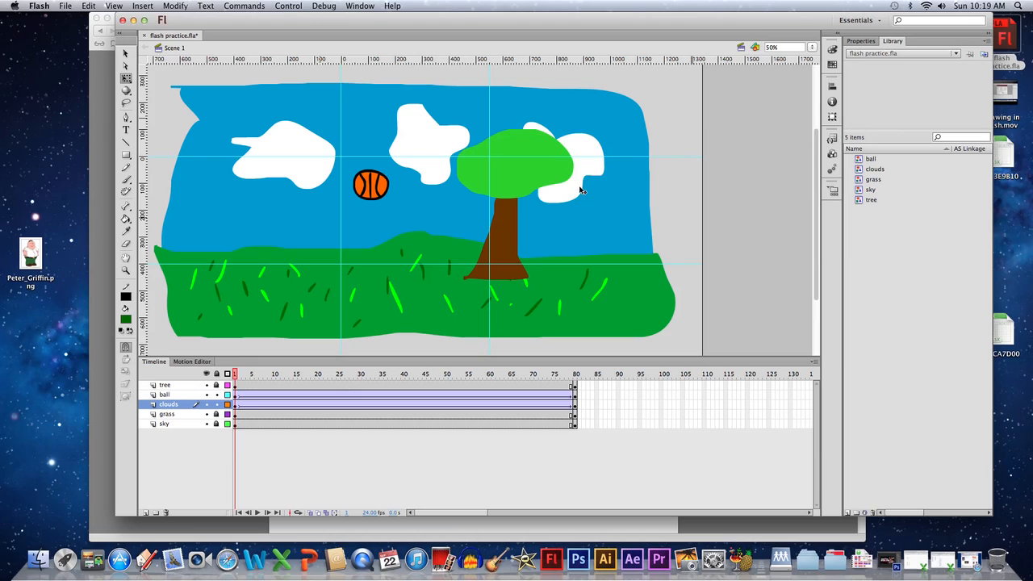
- At frame 1 of the clouds layer, move the clouds left until the leftmost cloud extends past the sky's edge, and play the animation
click(234, 406)
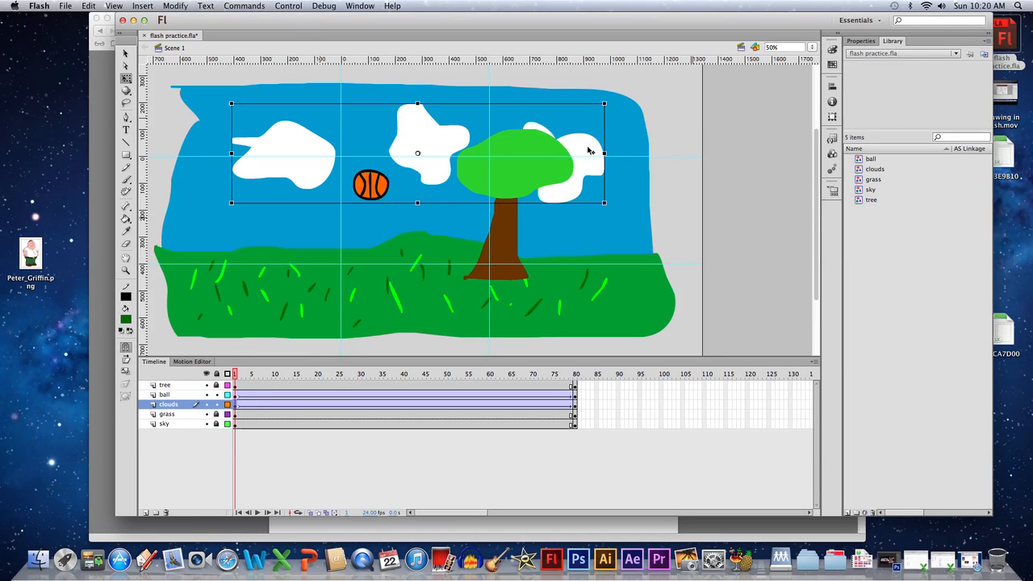
drag(588, 152, 492, 152)
drag(494, 151, 501, 151)
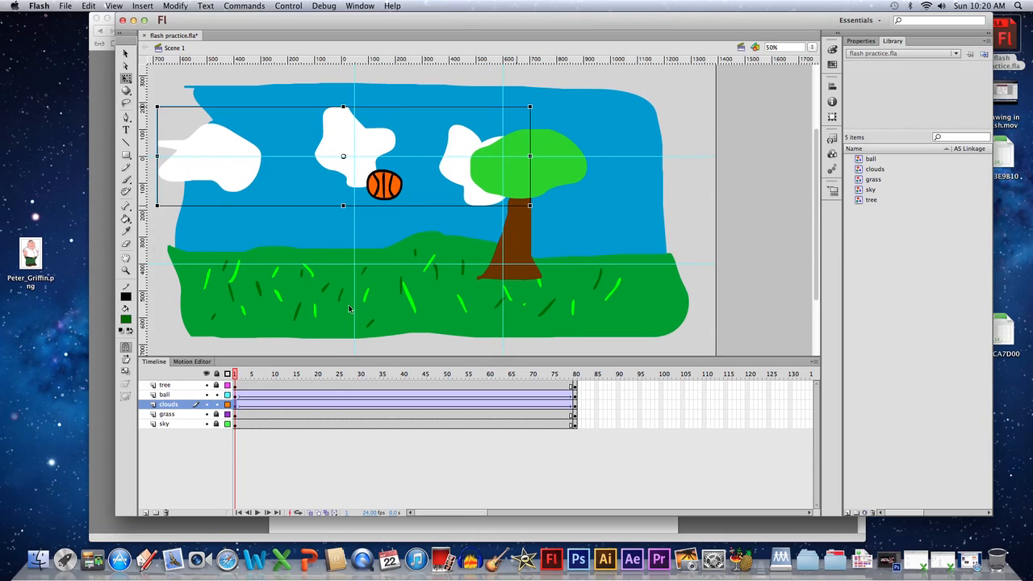
click(257, 512)
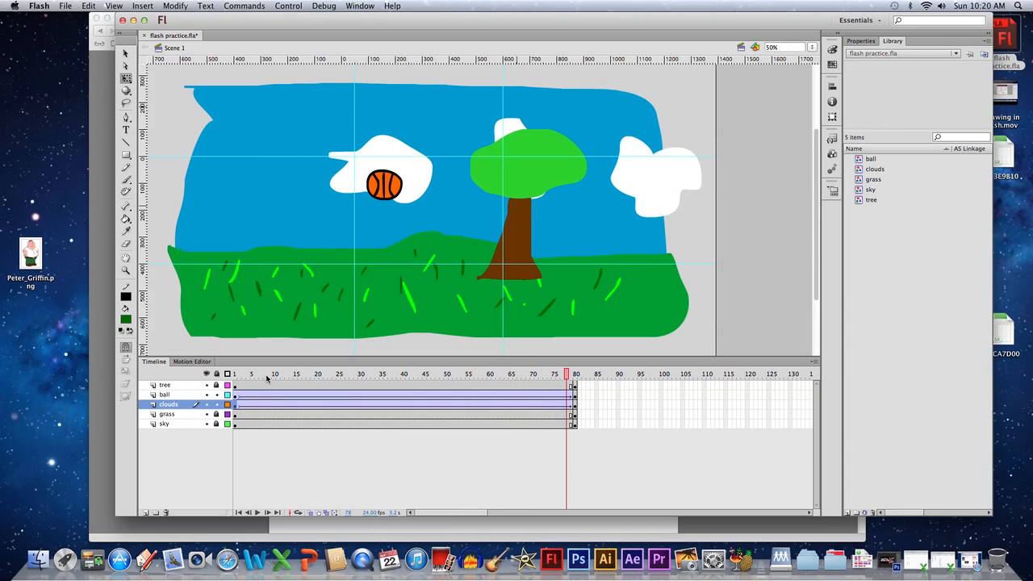
- Return to frame 1, lock the clouds layer and consult the assignment sheet
click(232, 374)
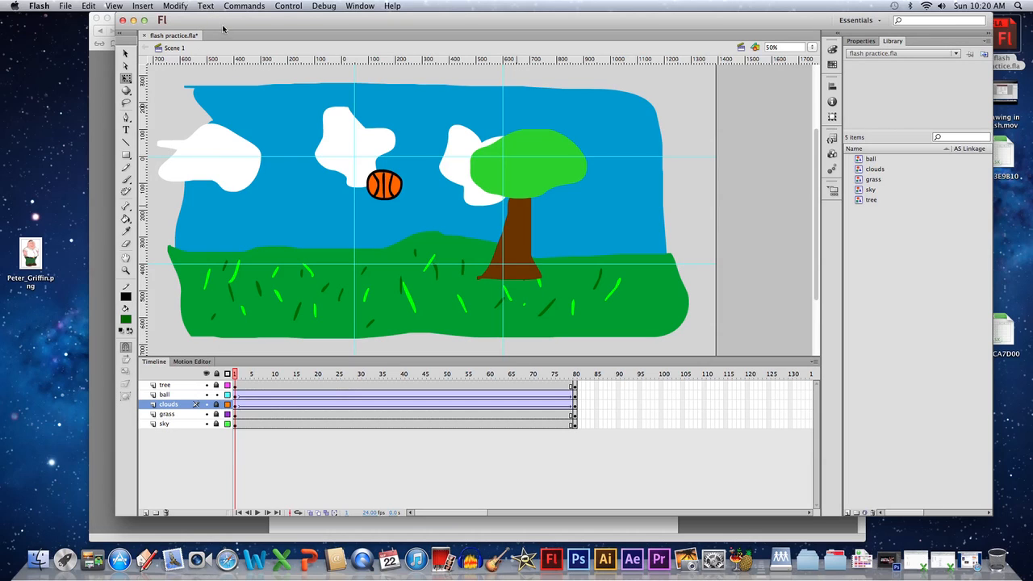
drag(218, 20, 777, 77)
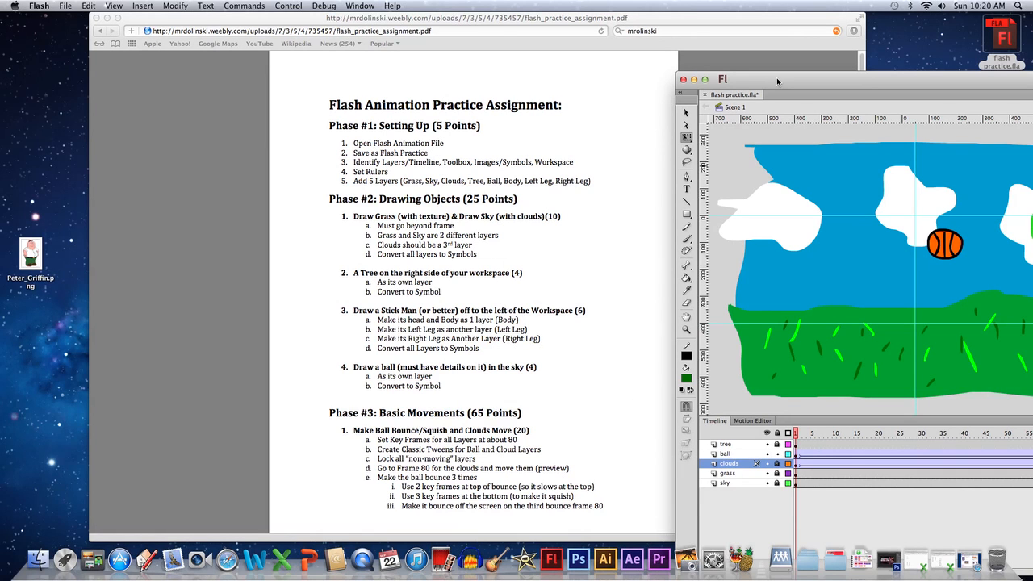
double_click(777, 77)
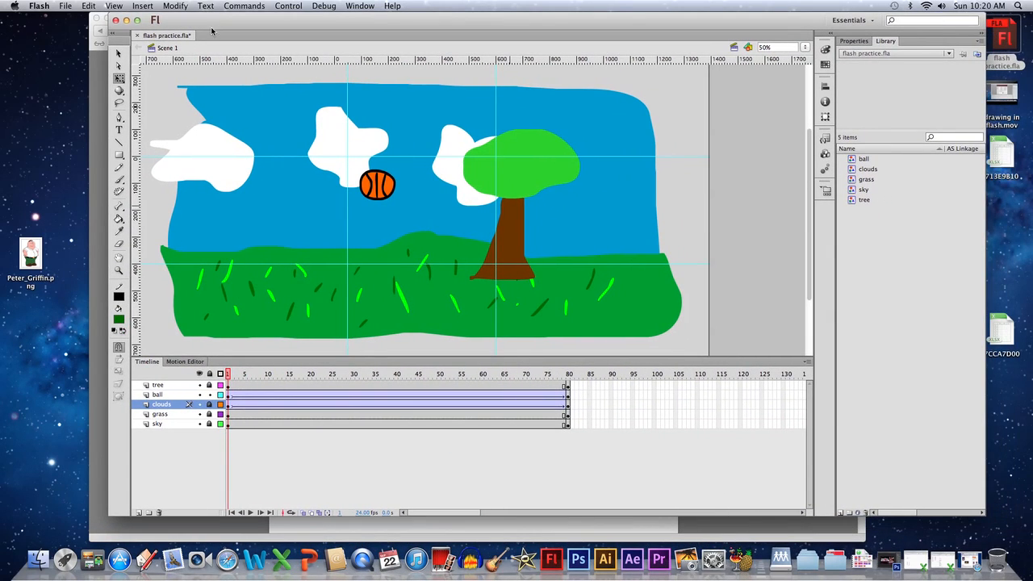
- At frame 1 of the ball layer, raise the ball onto the upper horizontal guide, and check the bounce requirements on the assignment sheet
click(229, 395)
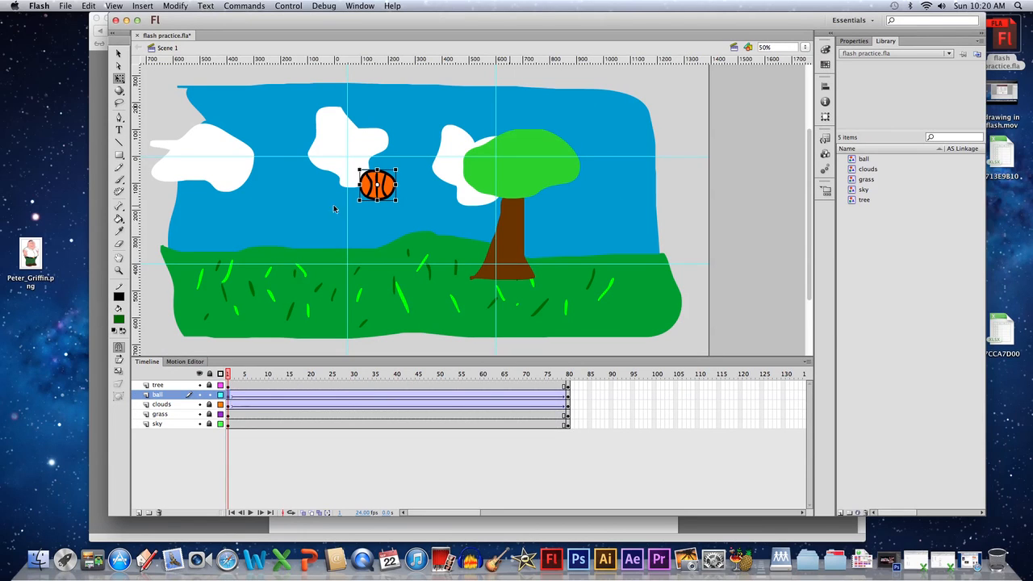
drag(390, 187, 389, 162)
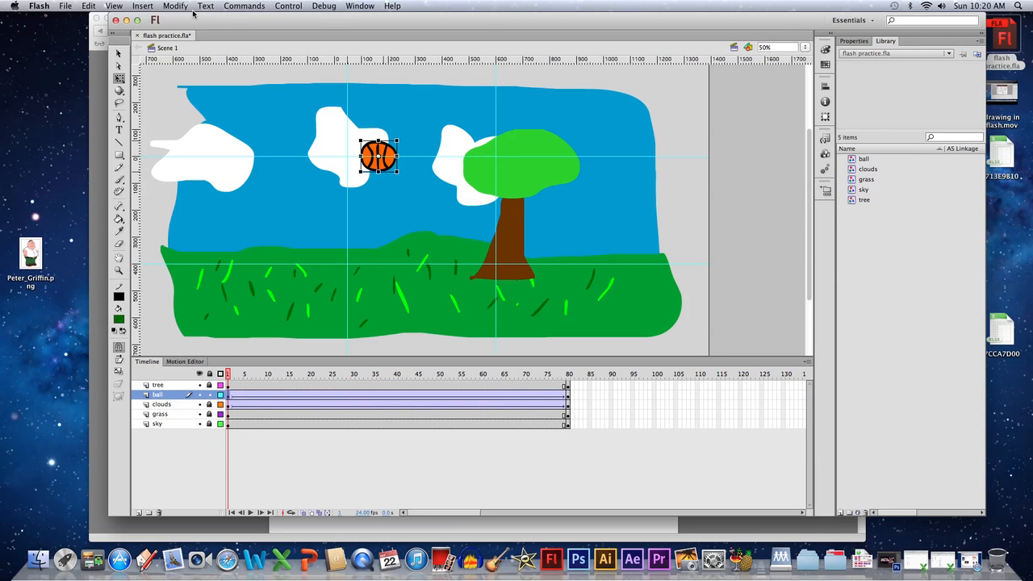
drag(191, 20, 671, 66)
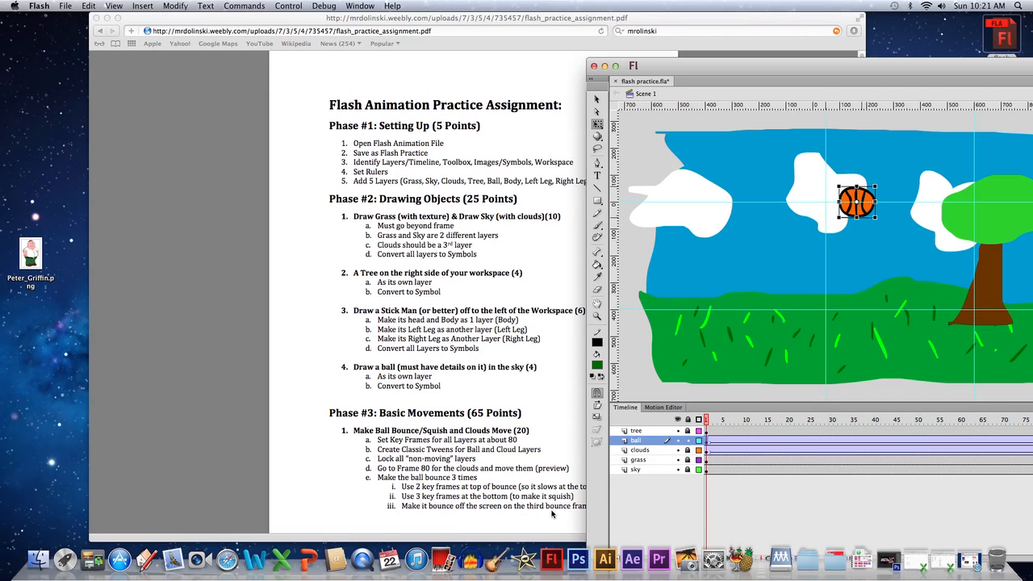
double_click(747, 66)
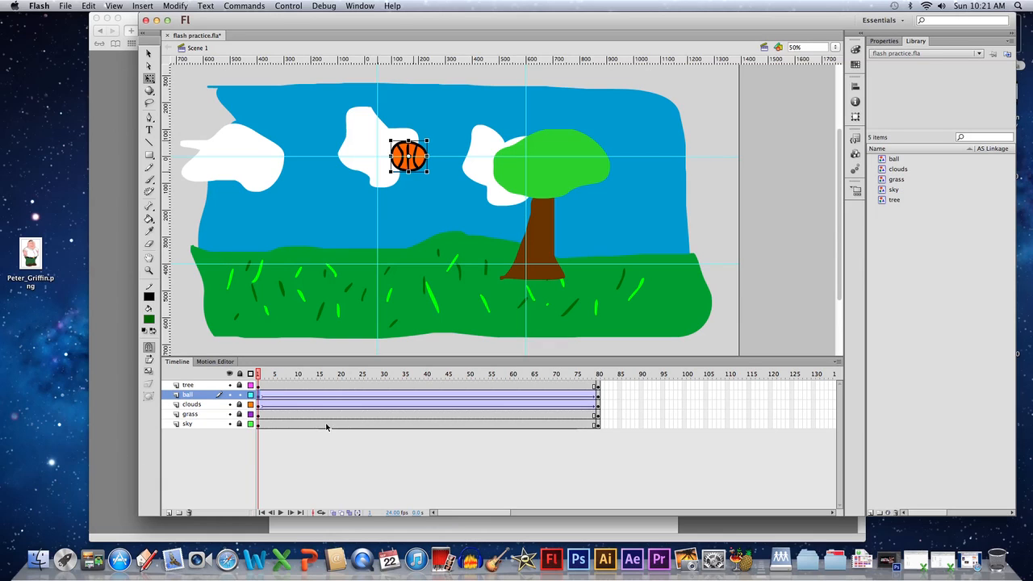
- Insert a keyframe at frame 11 of the ball layer and move the ball straight down to the top edge of the grass
click(298, 396)
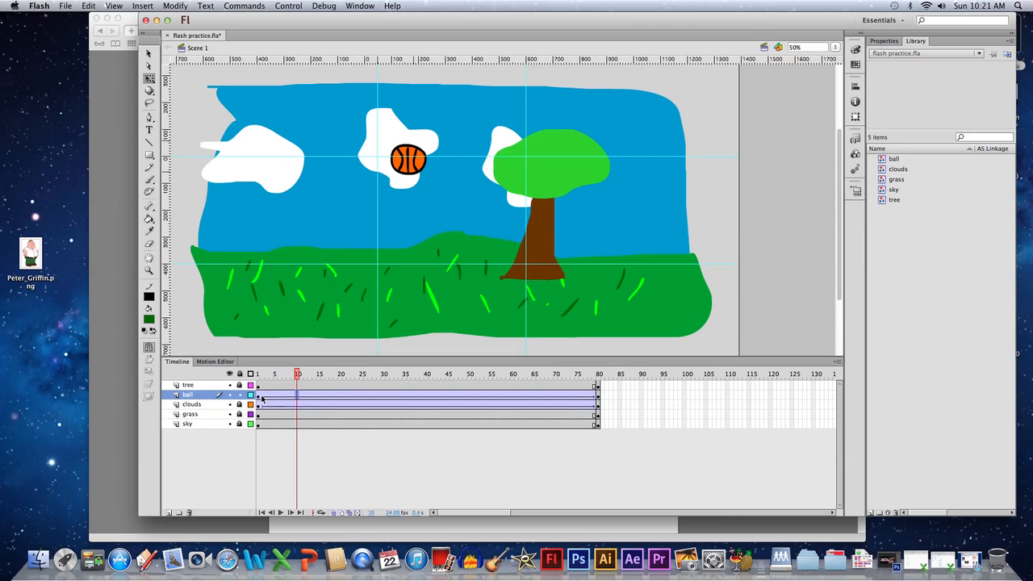
click(260, 397)
click(301, 395)
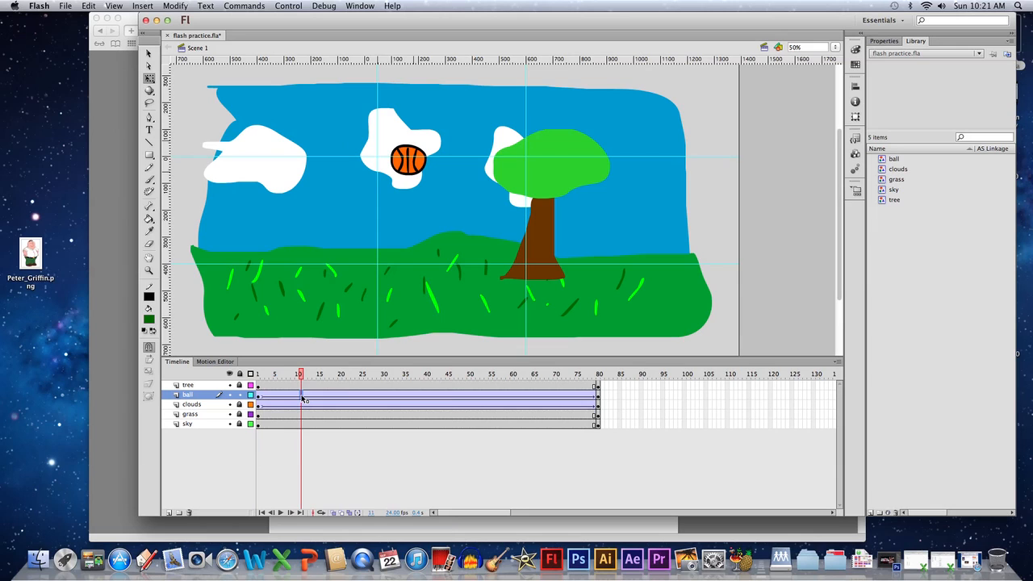
right_click(302, 399)
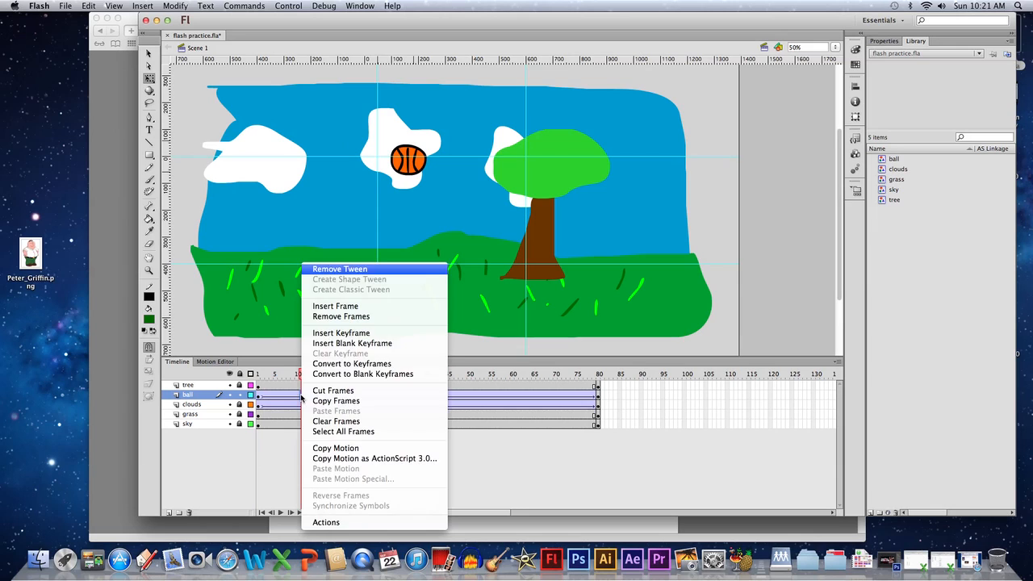
click(342, 333)
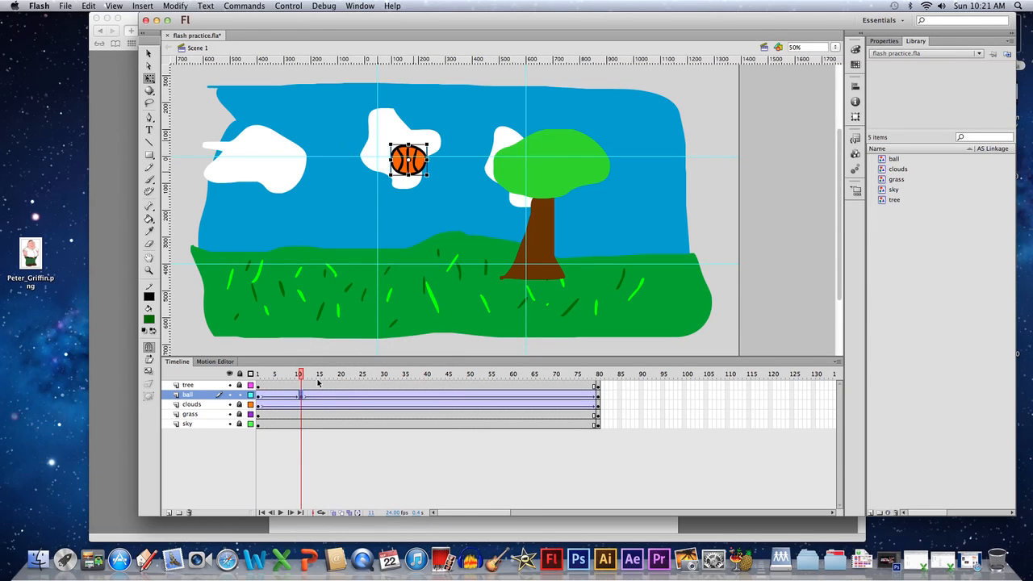
drag(418, 166, 421, 250)
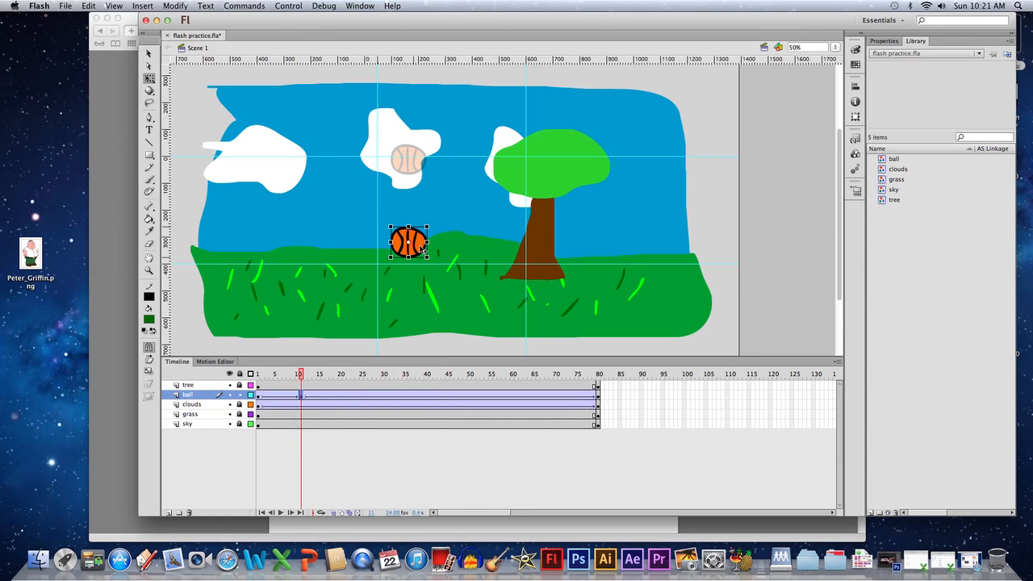
- Insert a keyframe at frame 13 of the ball layer and squash the ball vertically
click(310, 398)
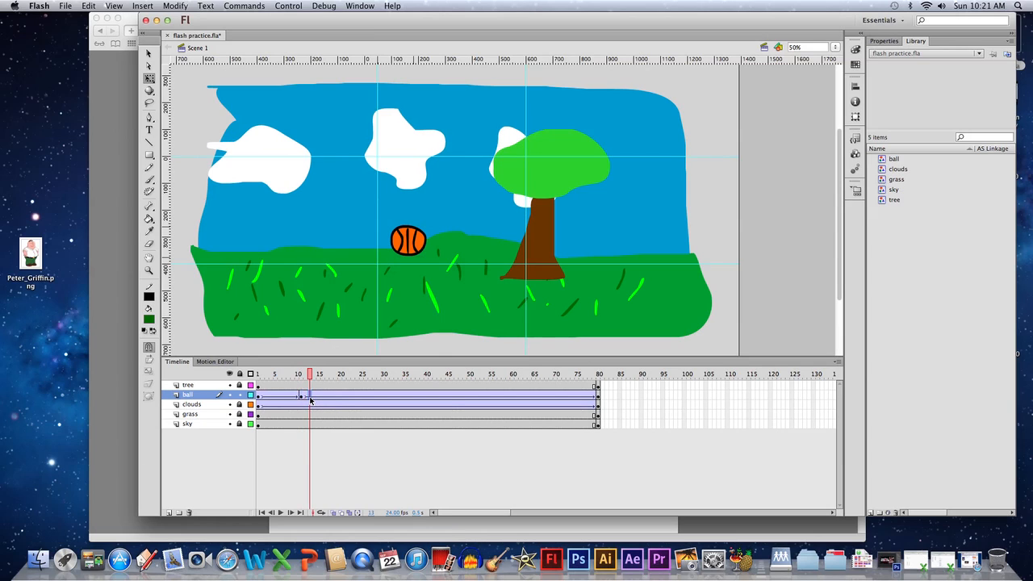
right_click(311, 399)
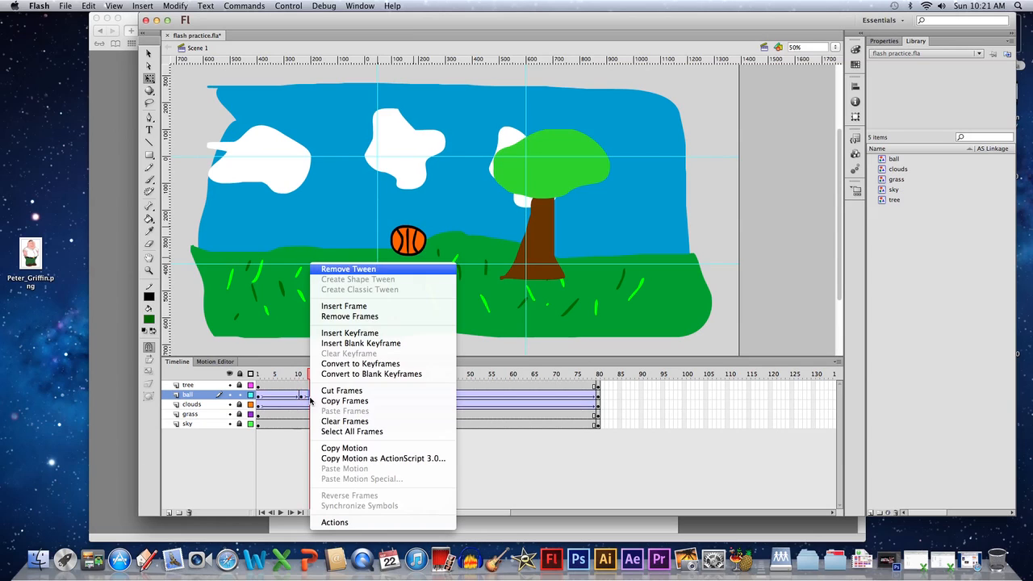
click(349, 333)
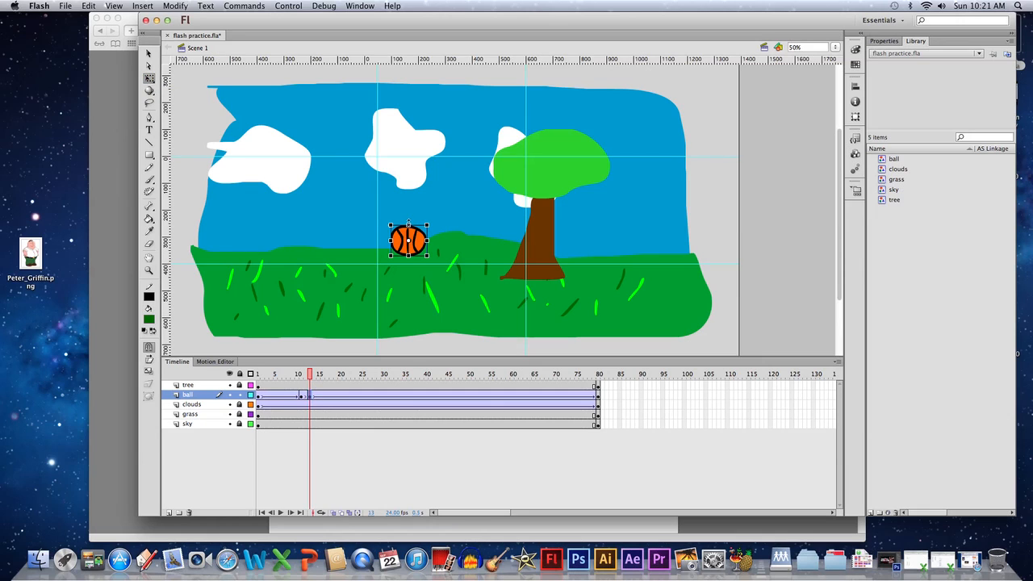
drag(408, 224, 416, 246)
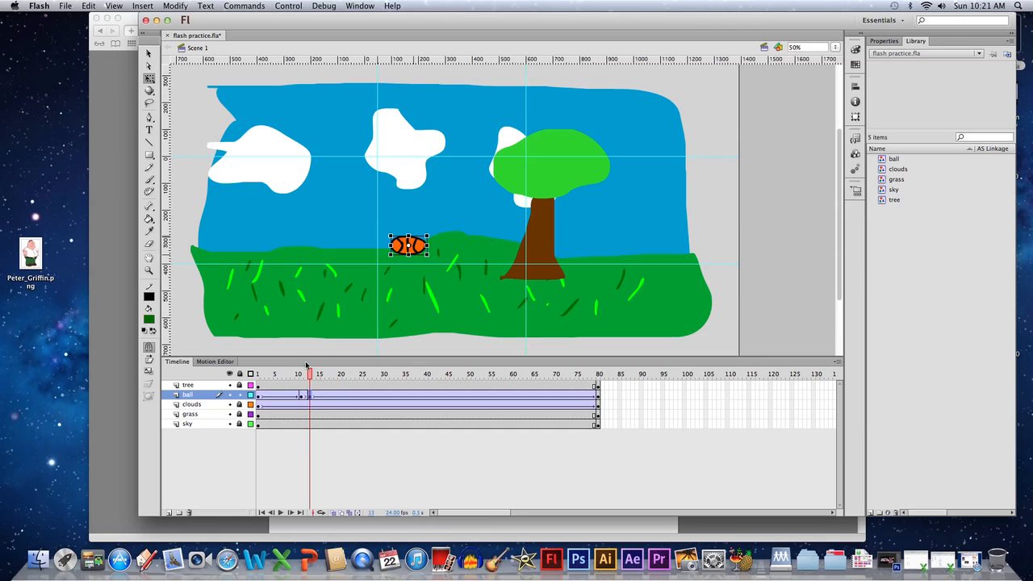
- Compare the ball at frames 11 and 13, and nudge the squashed ball slightly lower at frame 13
click(300, 397)
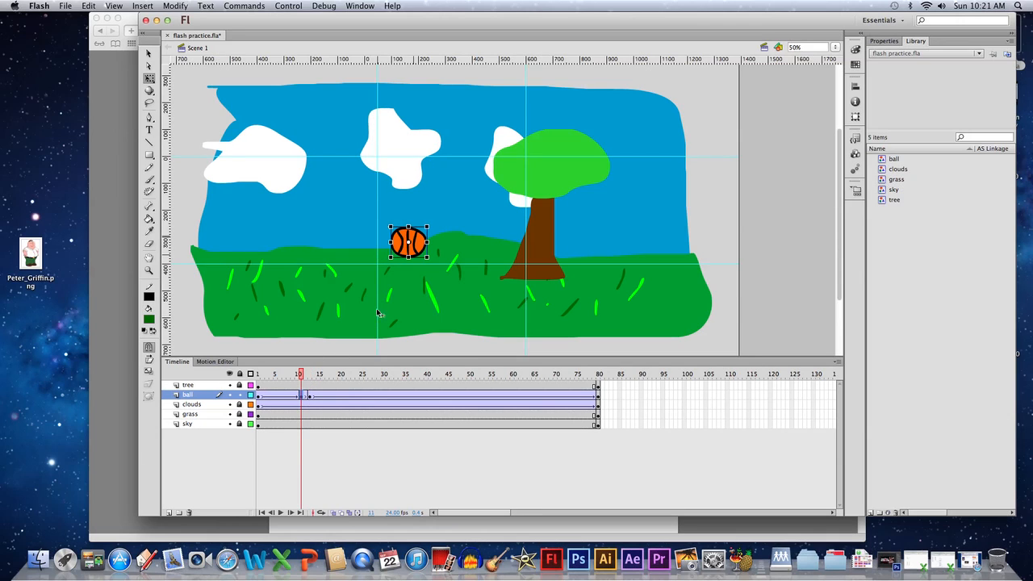
click(311, 397)
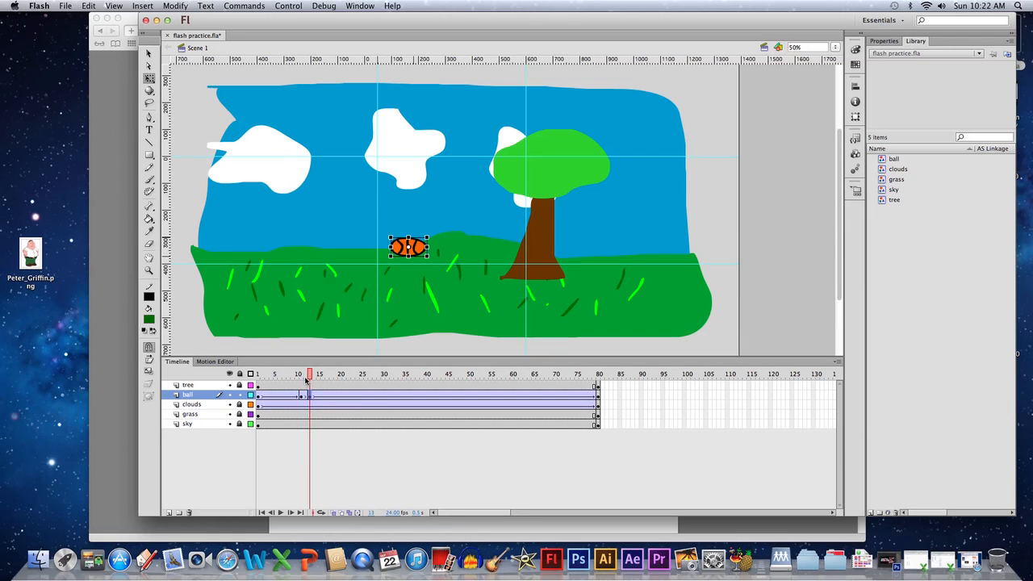
drag(306, 380, 311, 379)
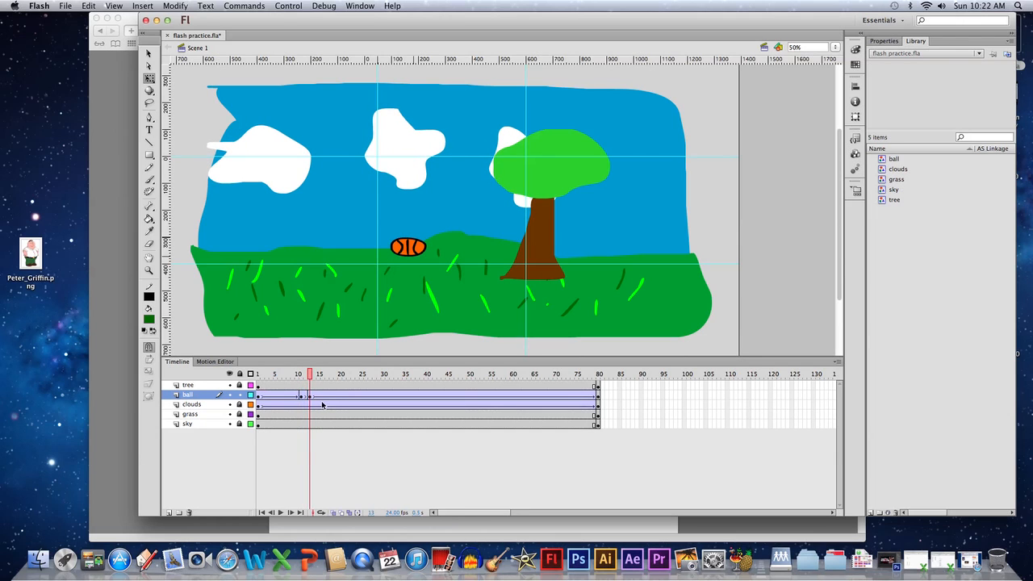
- Insert a keyframe at frame 15 of the ball layer, stretch the ball back to its round shape, and scrub frames 11 to 15
click(319, 399)
right_click(318, 399)
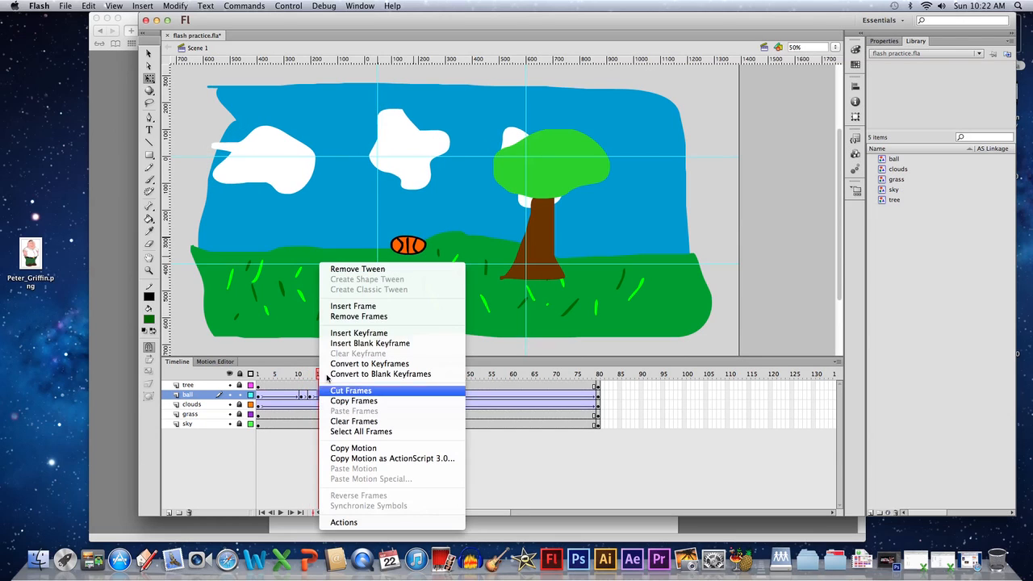
click(361, 334)
drag(408, 235, 417, 243)
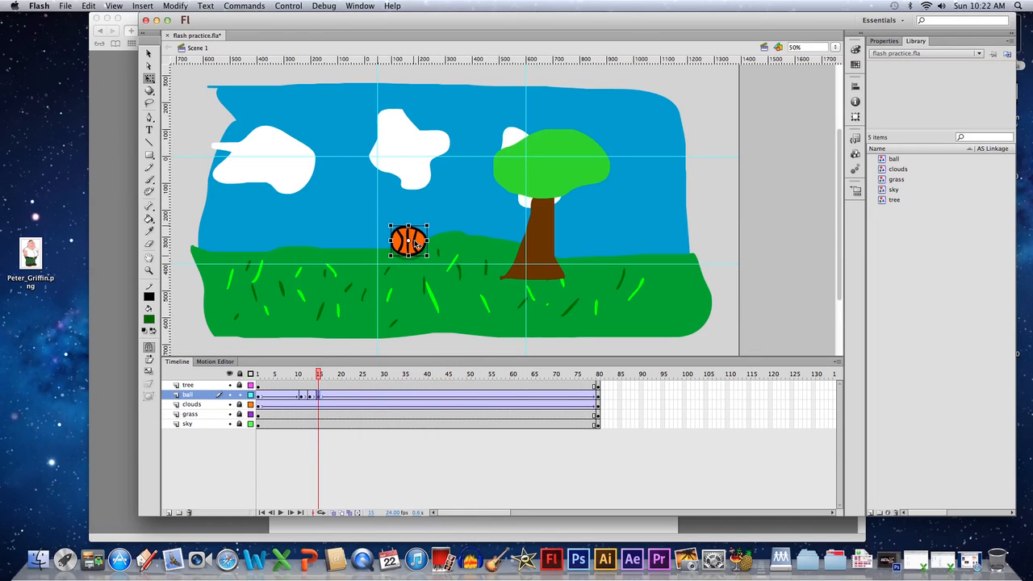
click(301, 375)
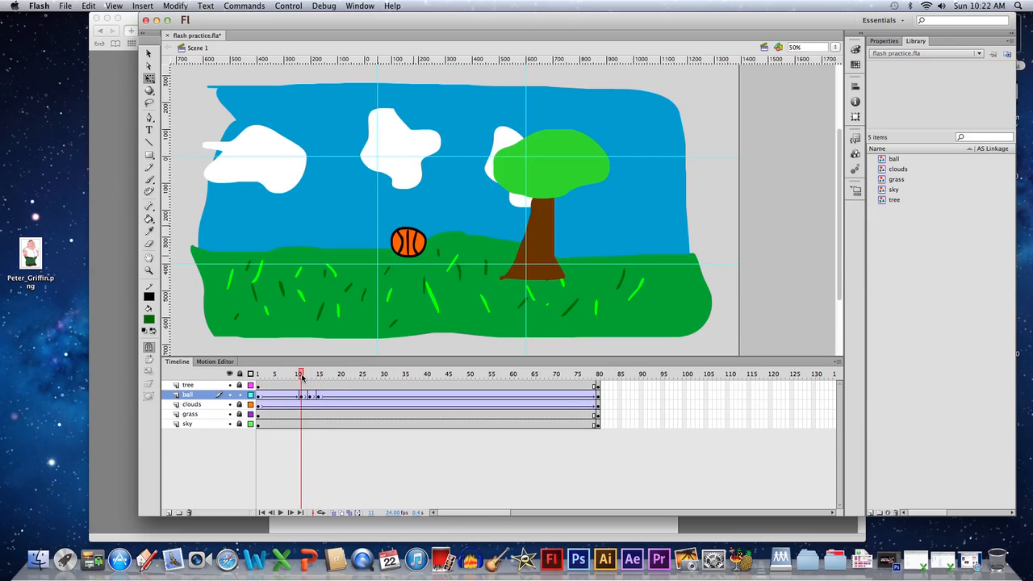
drag(303, 377, 319, 377)
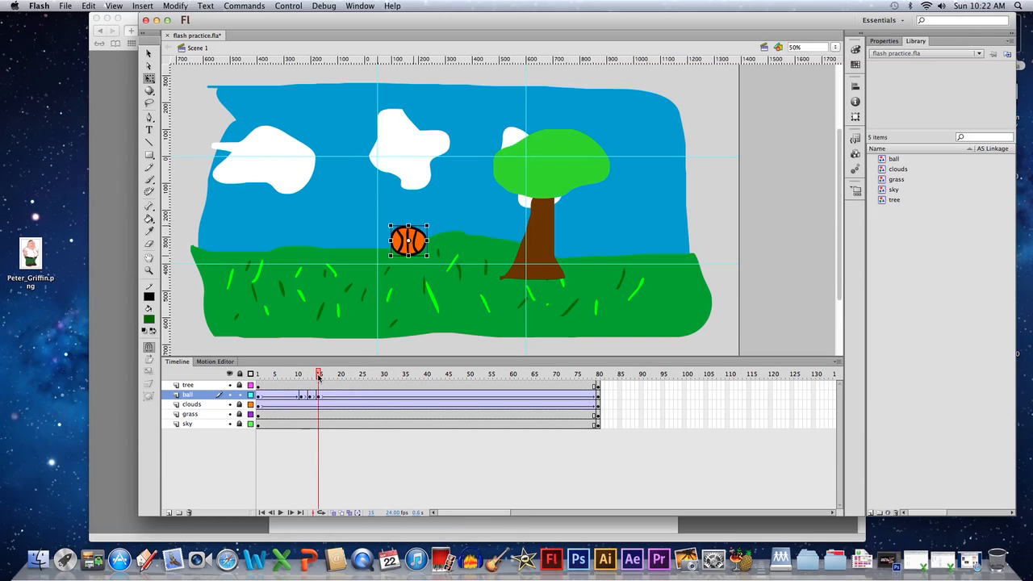
click(318, 377)
- Insert a keyframe at frame 24 of the ball layer and move the ball straight up to just below the upper horizontal guide
right_click(356, 397)
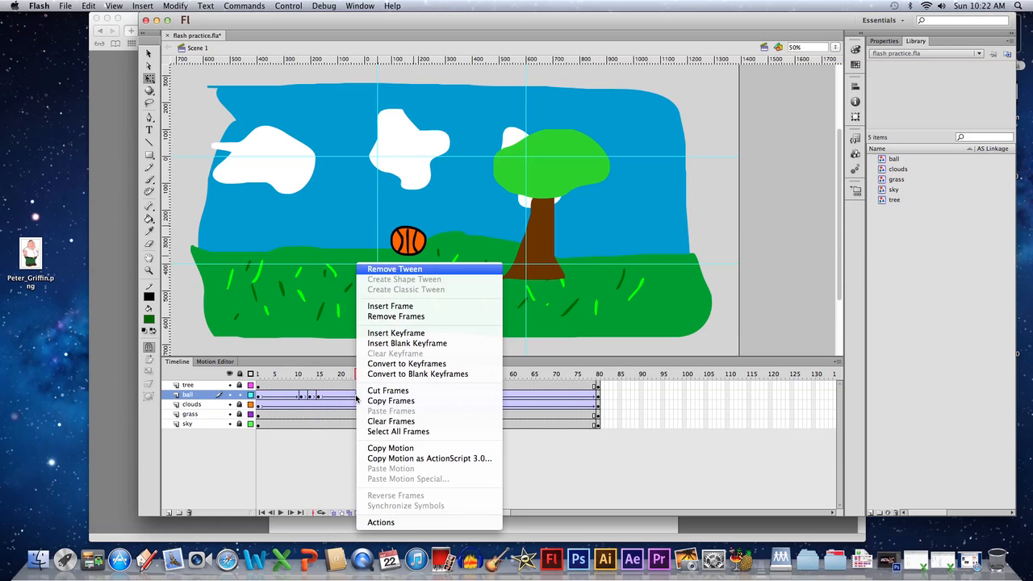
click(393, 333)
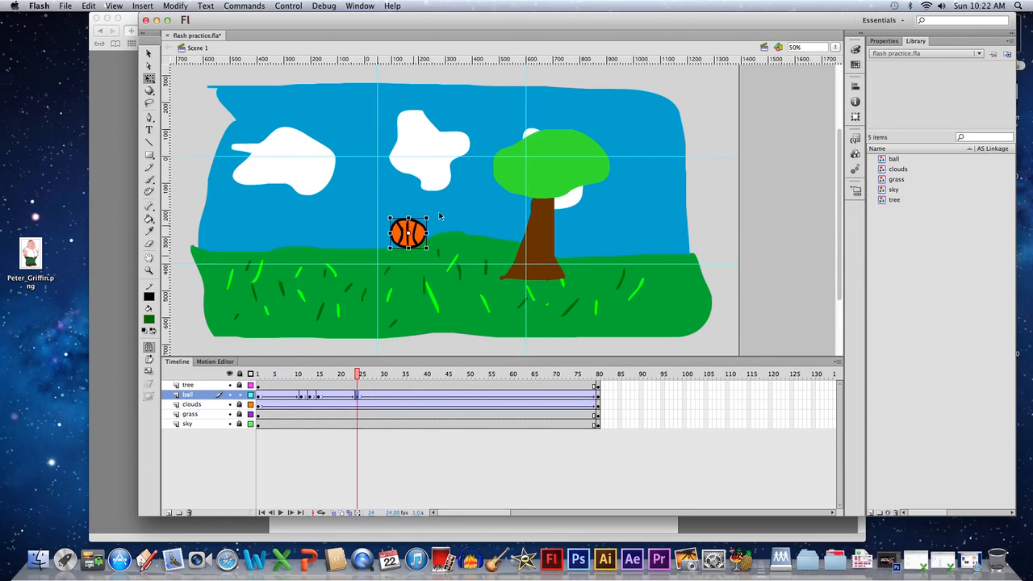
drag(416, 234, 415, 176)
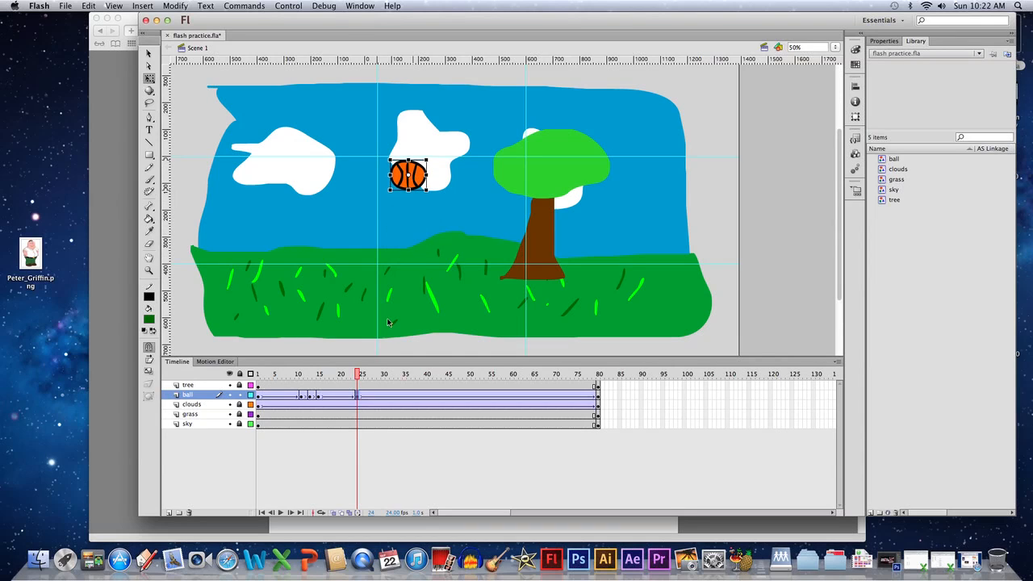
- Insert a keyframe at frame 27 of the ball layer and raise the ball slightly onto the upper horizontal guide
click(370, 399)
right_click(370, 399)
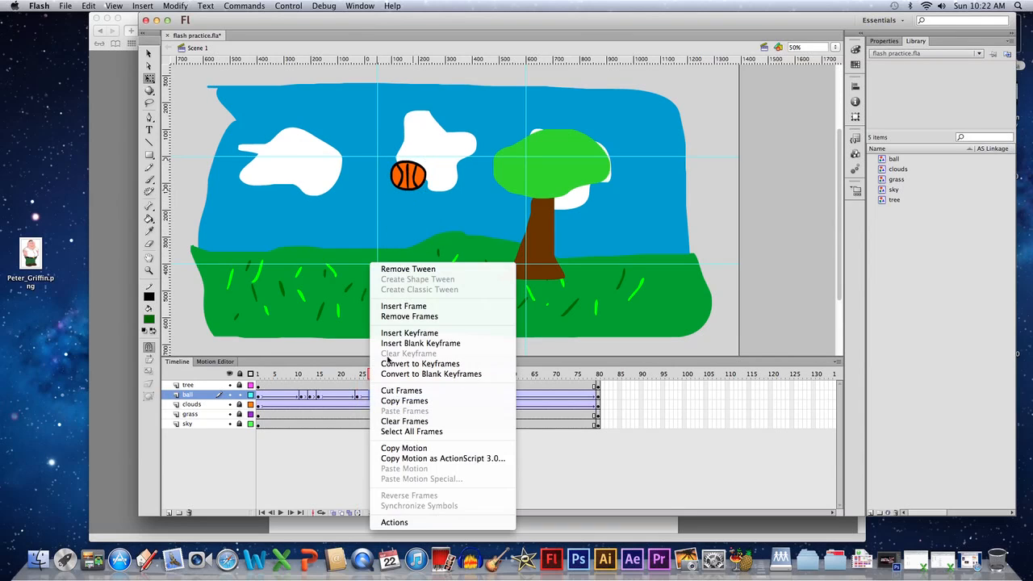
click(400, 334)
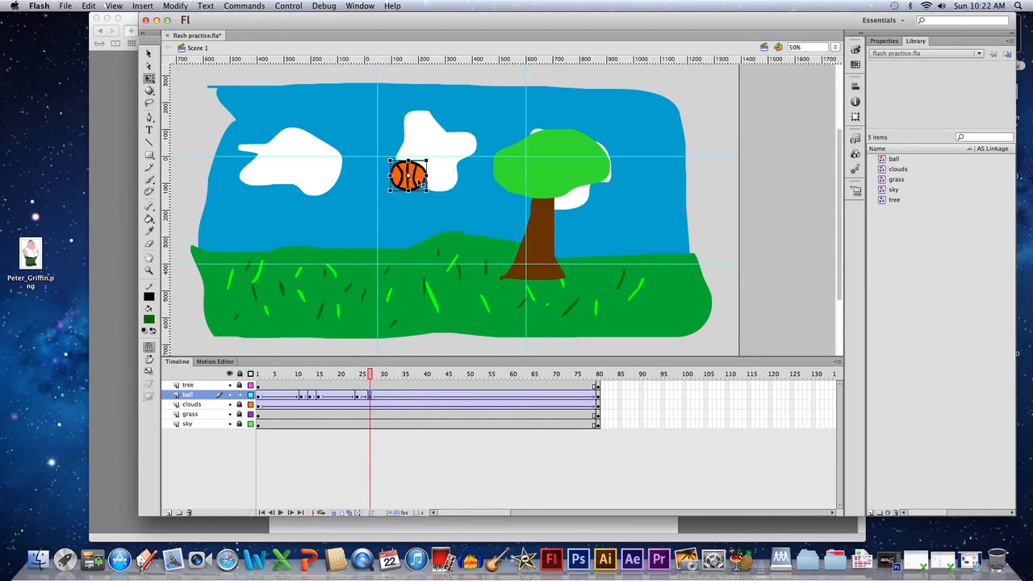
click(419, 179)
drag(419, 179, 419, 172)
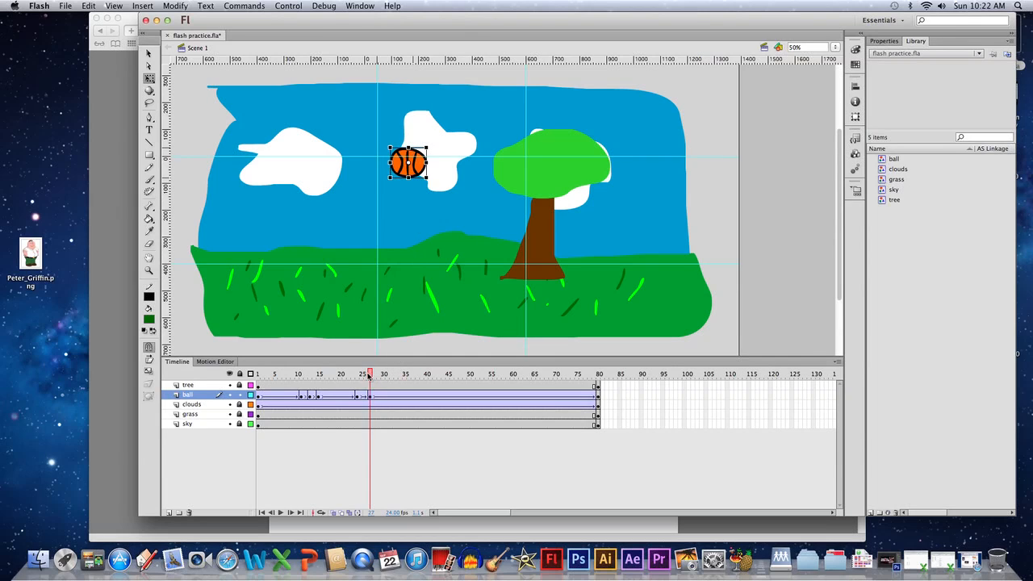
- Play the animation from frame 1 to preview the ball's bounce through frame 80
drag(370, 376, 256, 377)
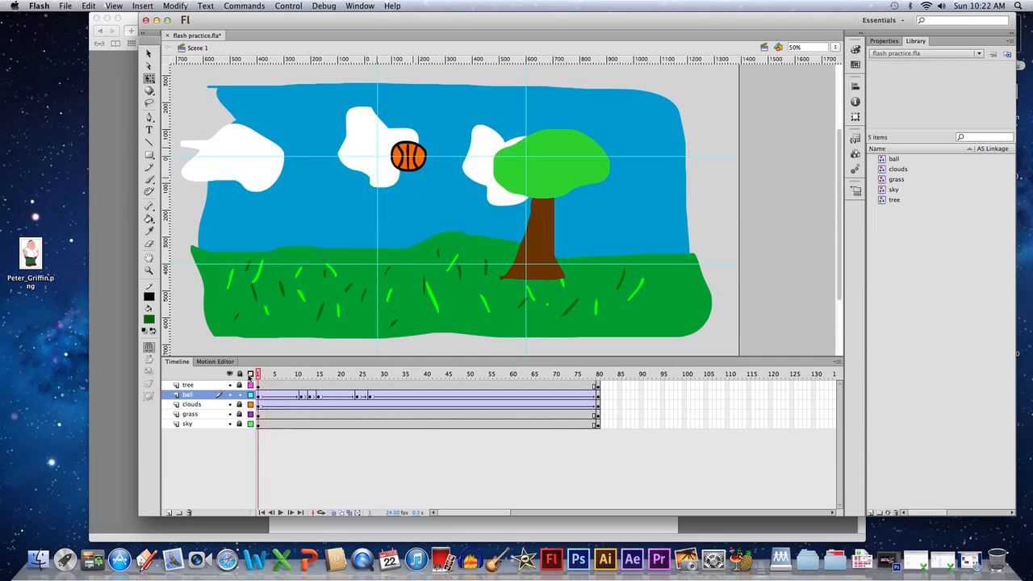
click(280, 512)
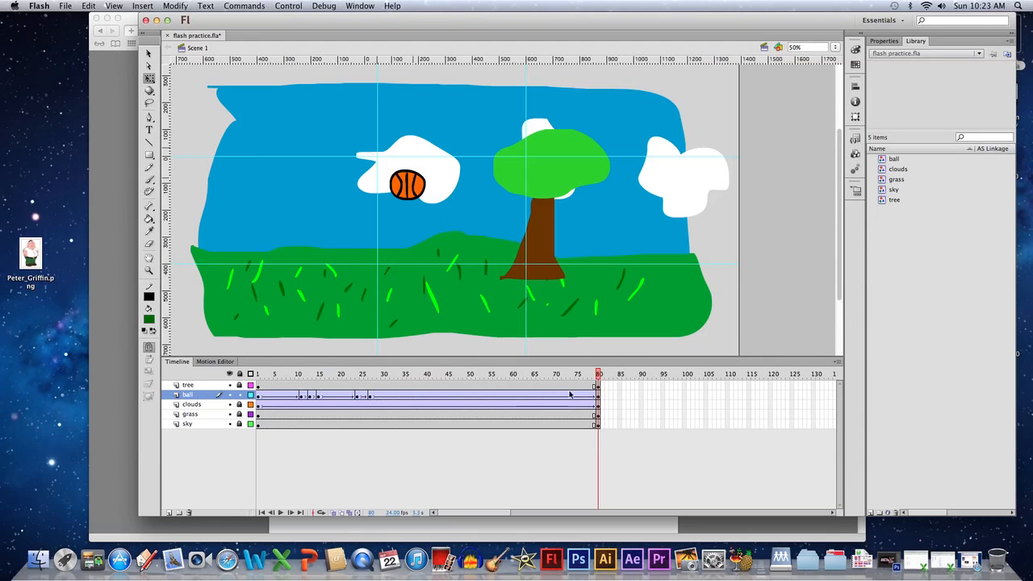
click(598, 396)
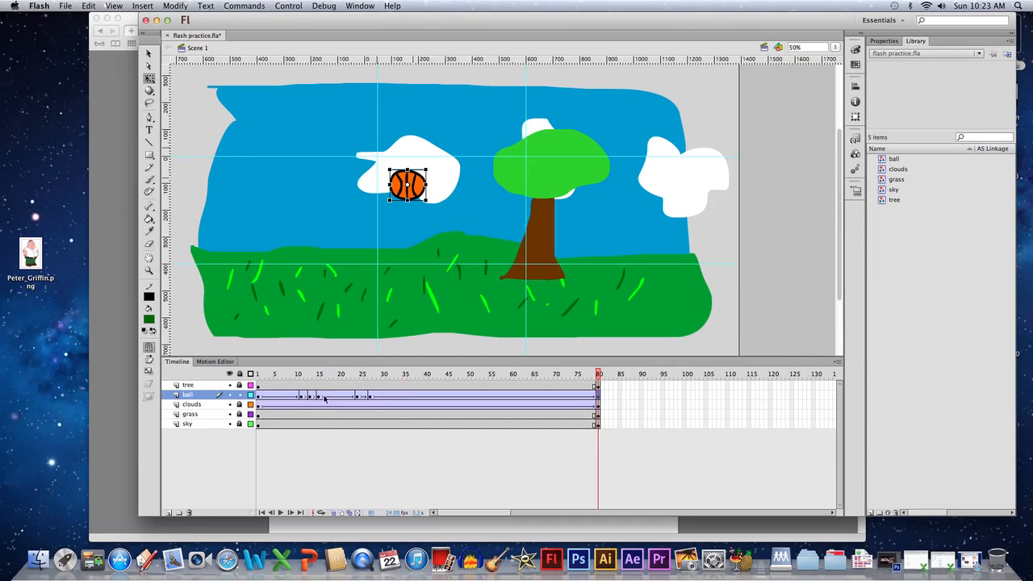
- Insert a keyframe at frame 37 of the ball layer and move the ball straight down onto the grass
right_click(413, 398)
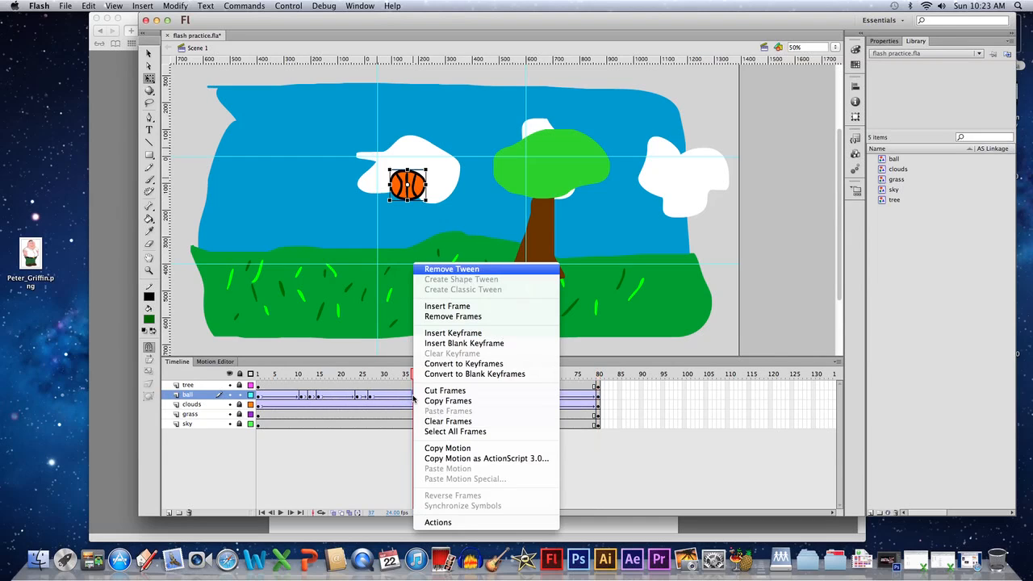
click(440, 331)
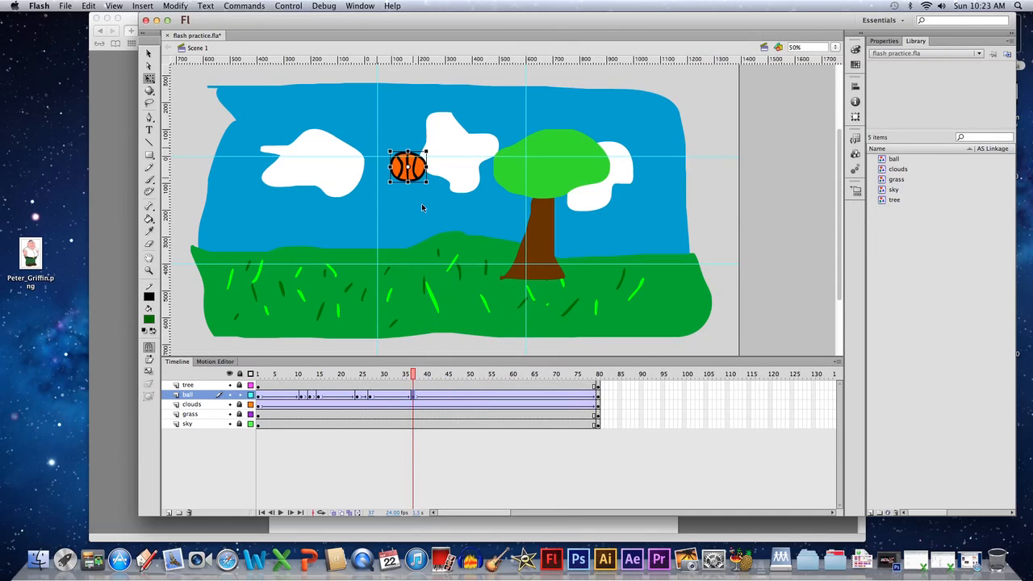
drag(419, 171, 419, 245)
- Insert a keyframe at frame 39 of the ball layer and squash the ball vertically
click(423, 396)
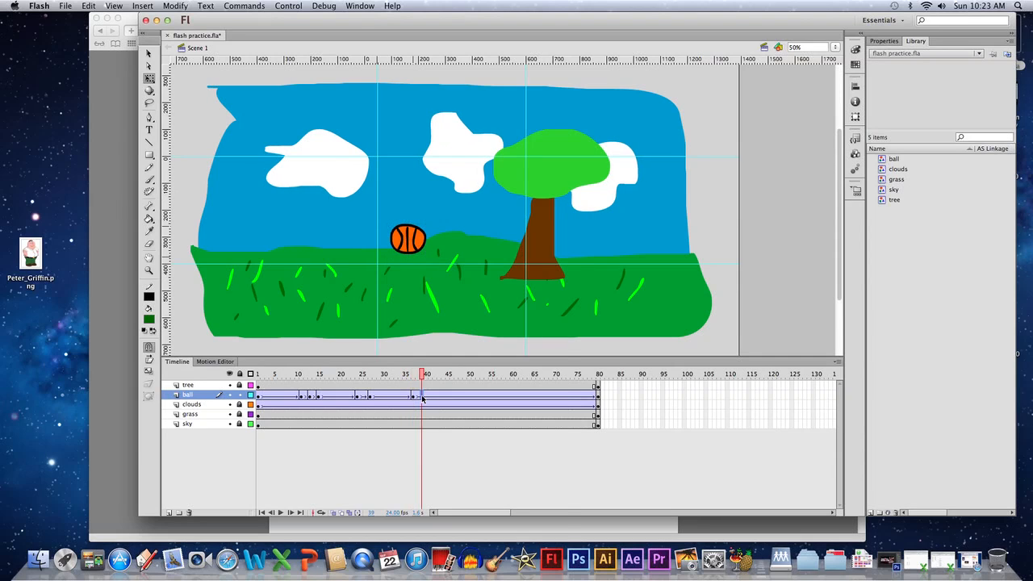
right_click(422, 395)
click(458, 333)
drag(408, 225, 416, 246)
- Insert a keyframe at frame 41 of the ball layer and stretch the ball back to its round shape
right_click(433, 397)
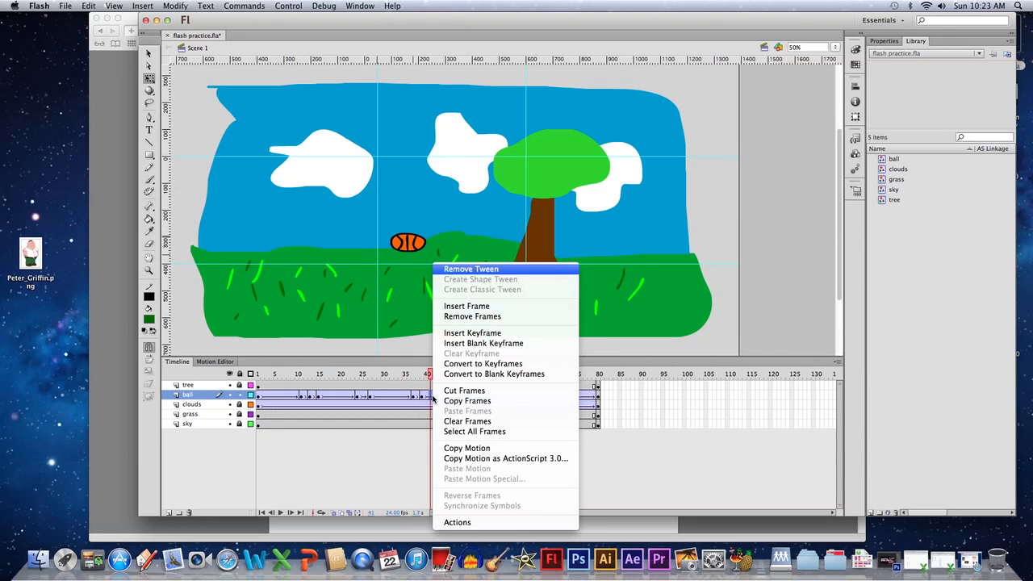
click(458, 331)
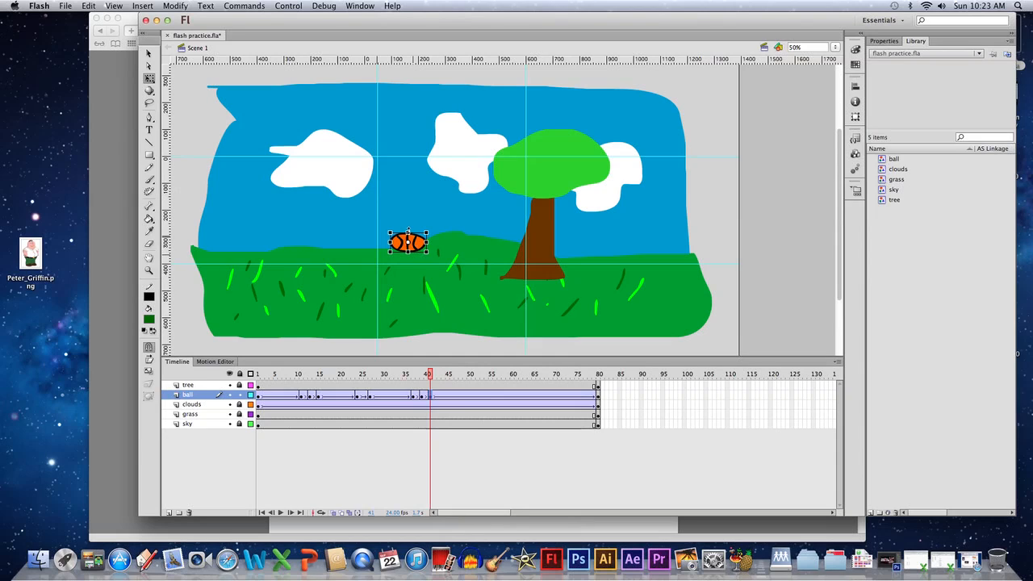
drag(407, 233, 417, 241)
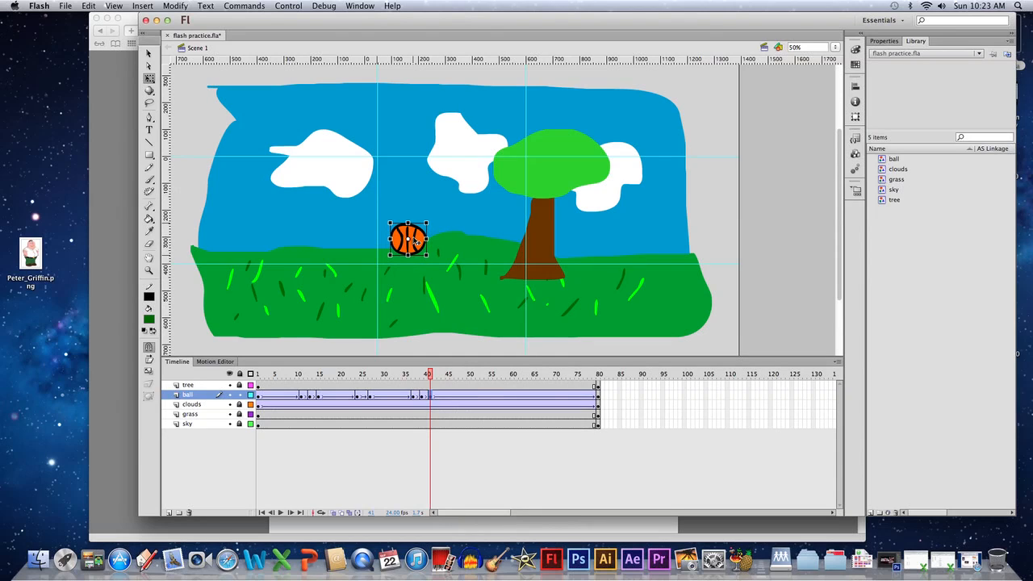
- Insert a keyframe at frame 51 of the ball layer and move the ball straight up, a bit below the upper horizontal guide
click(474, 396)
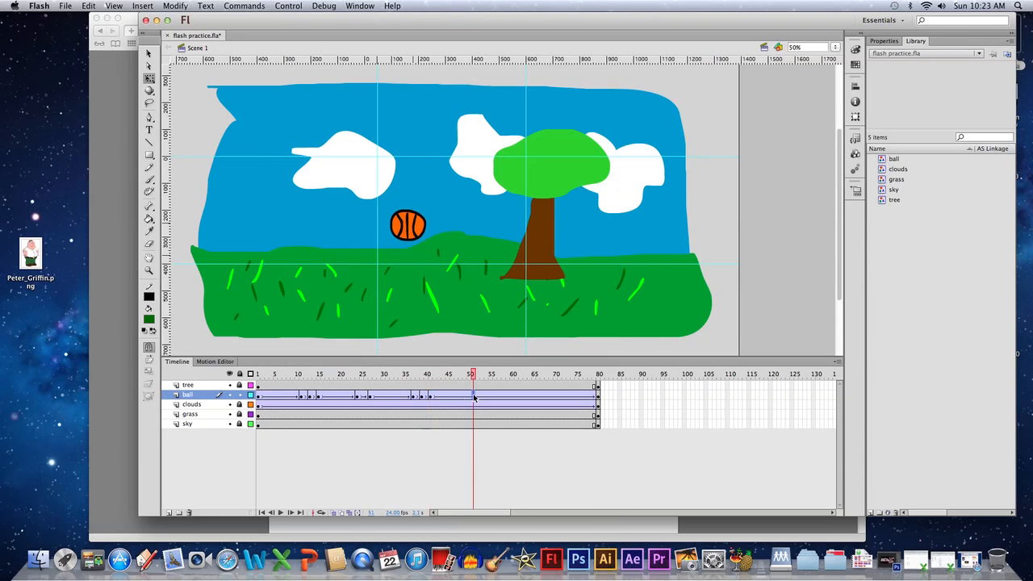
right_click(474, 396)
click(509, 331)
drag(413, 229, 414, 196)
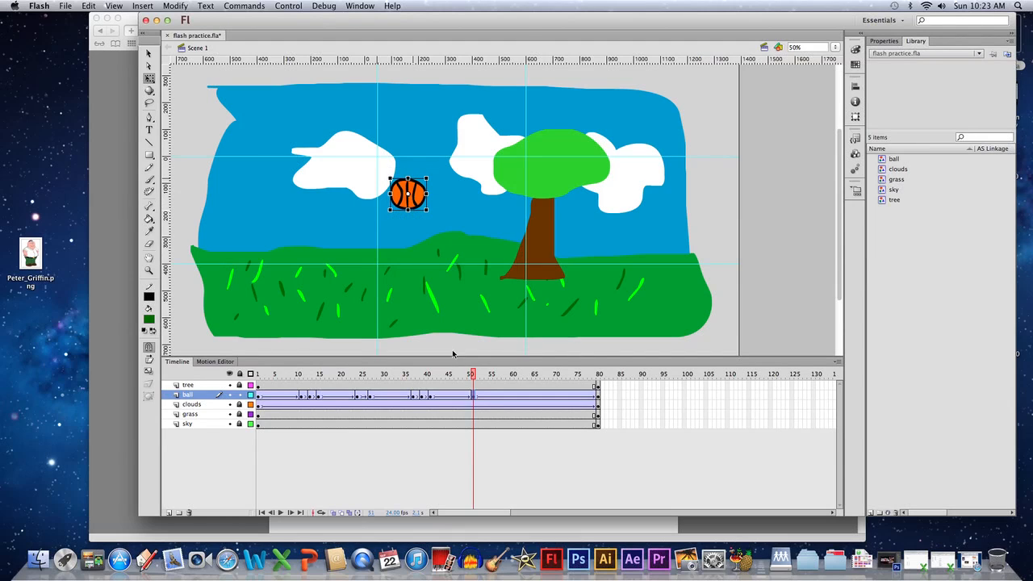
click(490, 396)
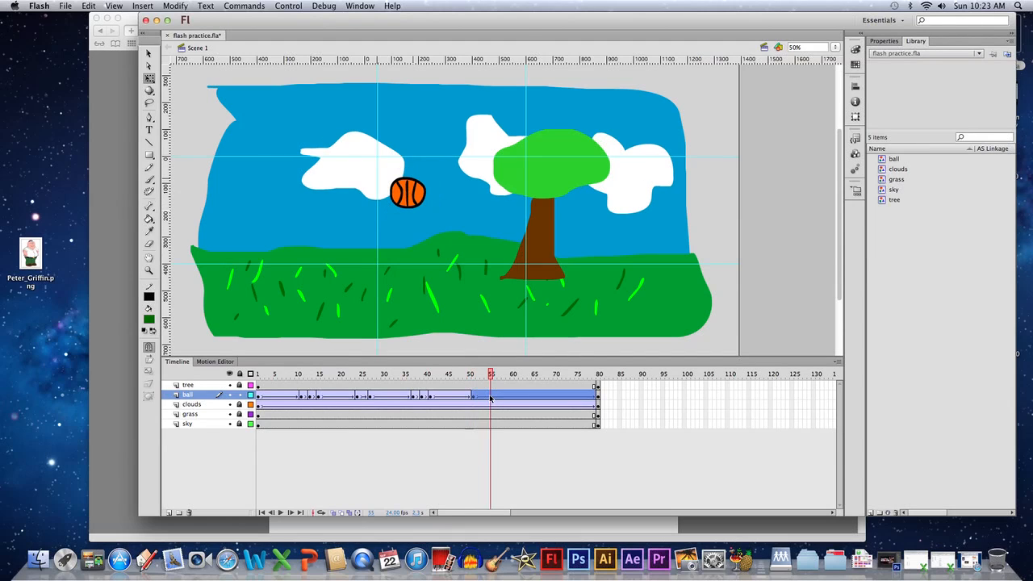
right_click(490, 396)
click(479, 401)
click(491, 395)
click(496, 403)
click(487, 395)
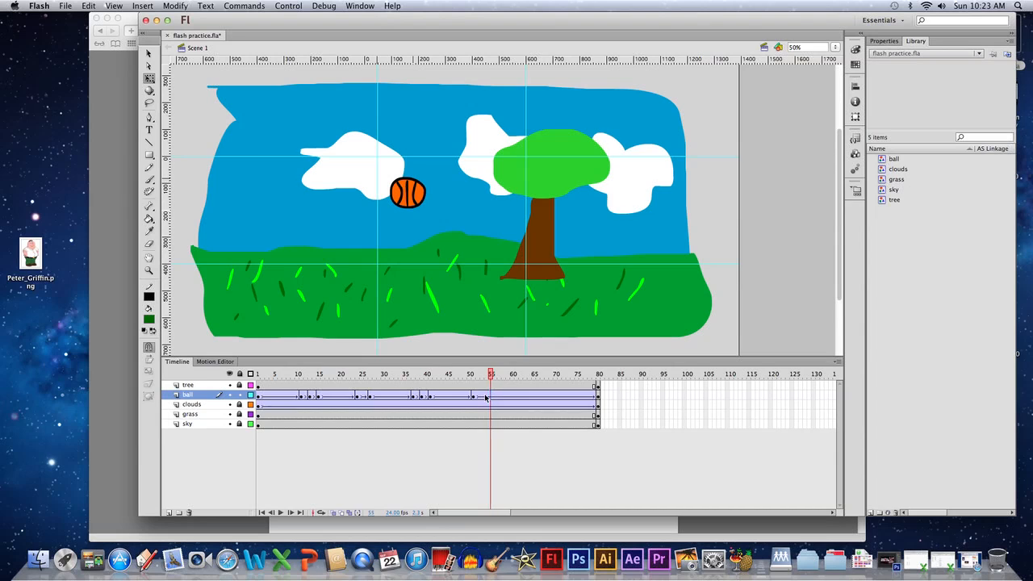
- Insert a keyframe at frame 54 of the ball layer for the second top-of-bounce position
click(485, 396)
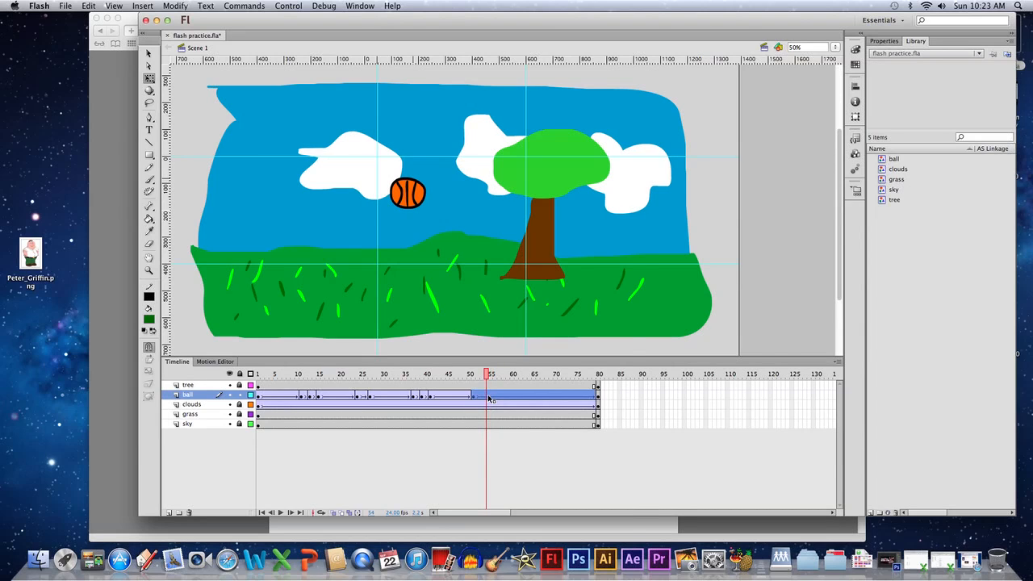
right_click(488, 398)
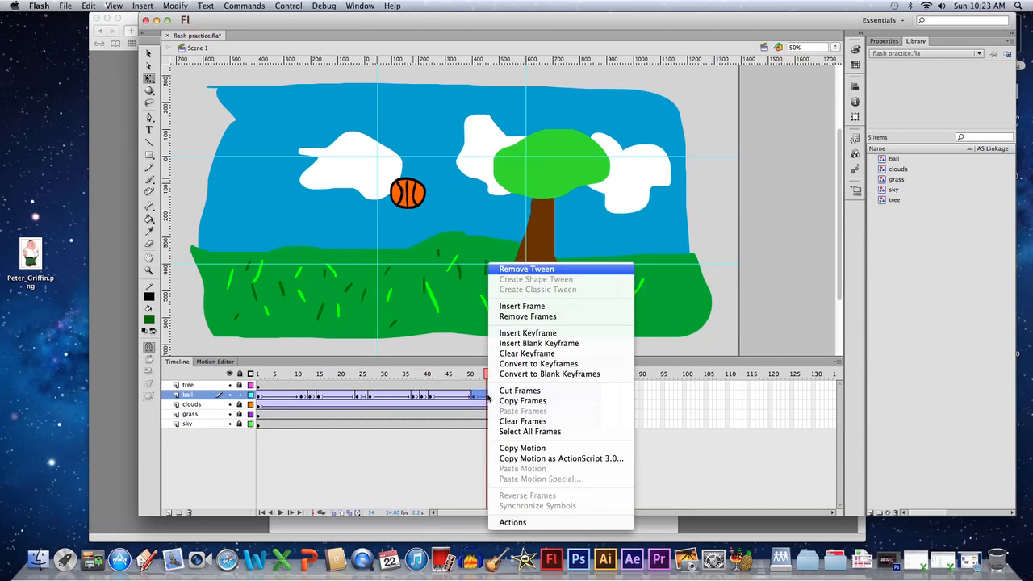
click(528, 333)
click(513, 394)
click(487, 396)
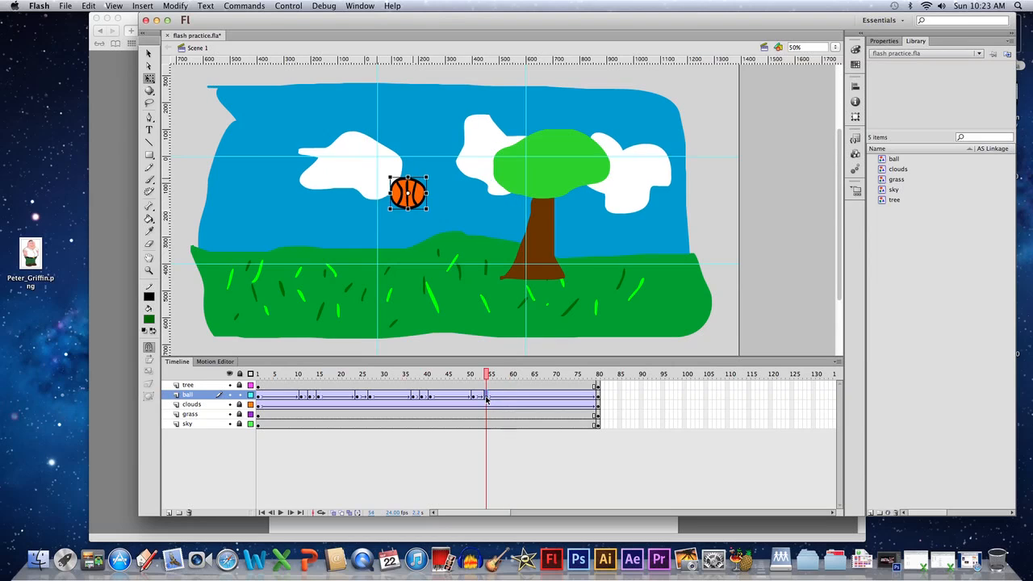
- Try shifting the ball layer's keyframe from frame 54 to frame 55, and return it to frame 54
click(642, 387)
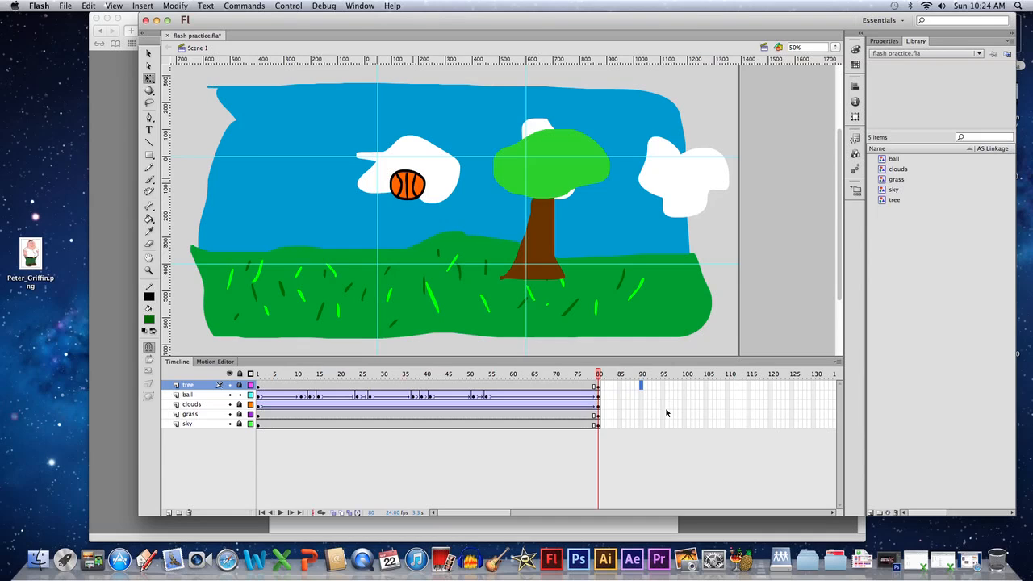
click(486, 397)
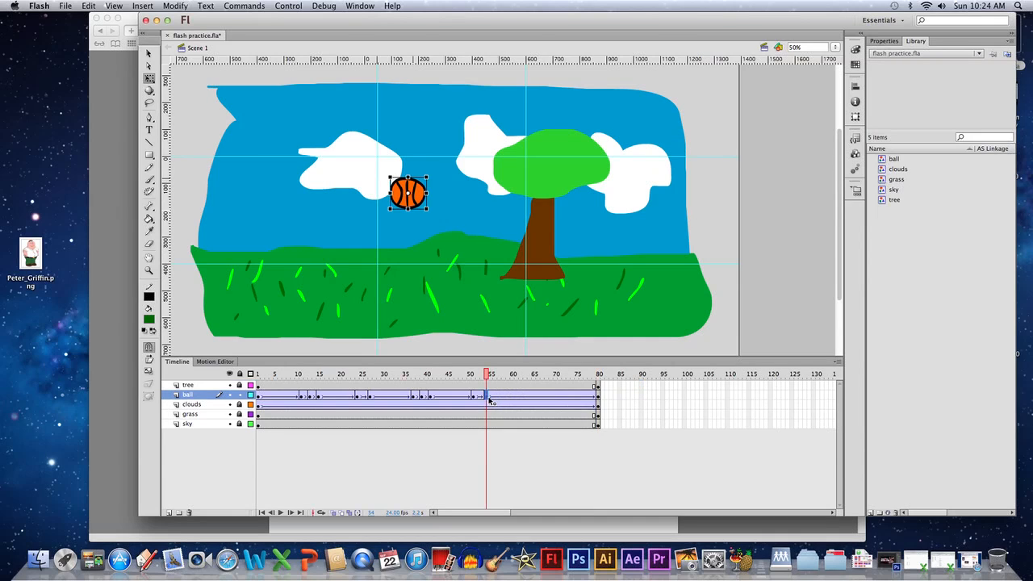
click(491, 397)
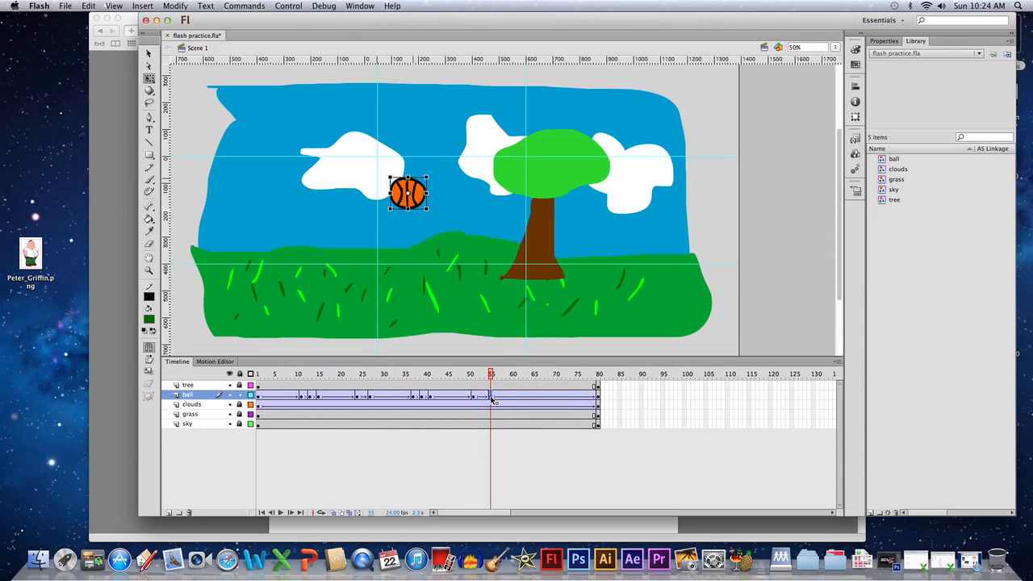
mouse_move(493, 400)
mouse_down()
mouse_move(538, 397)
mouse_move(492, 402)
mouse_up()
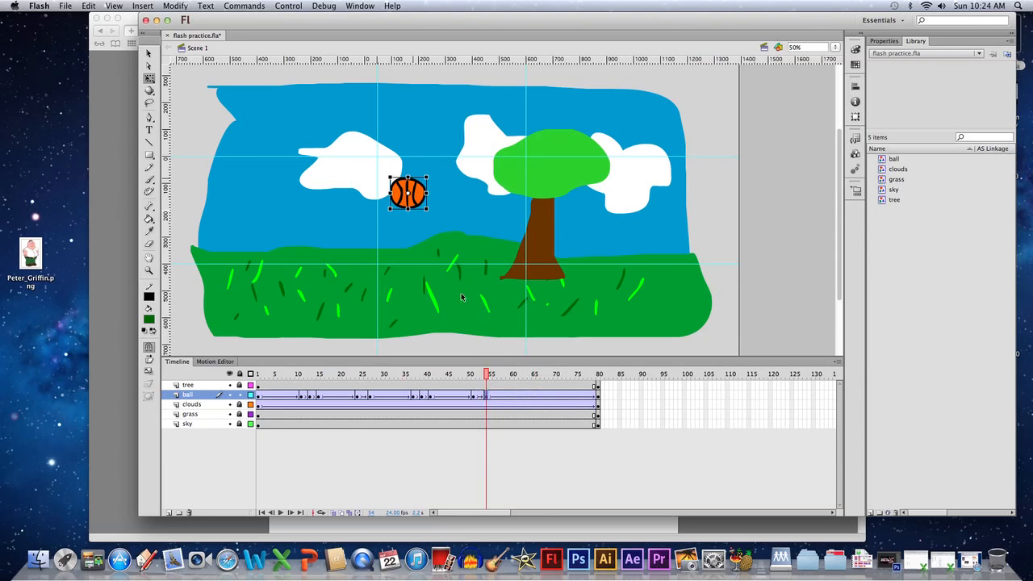
- Raise the ball at frame 54 to just below the upper horizontal guide, and play the animation from frame 1
drag(419, 201, 420, 182)
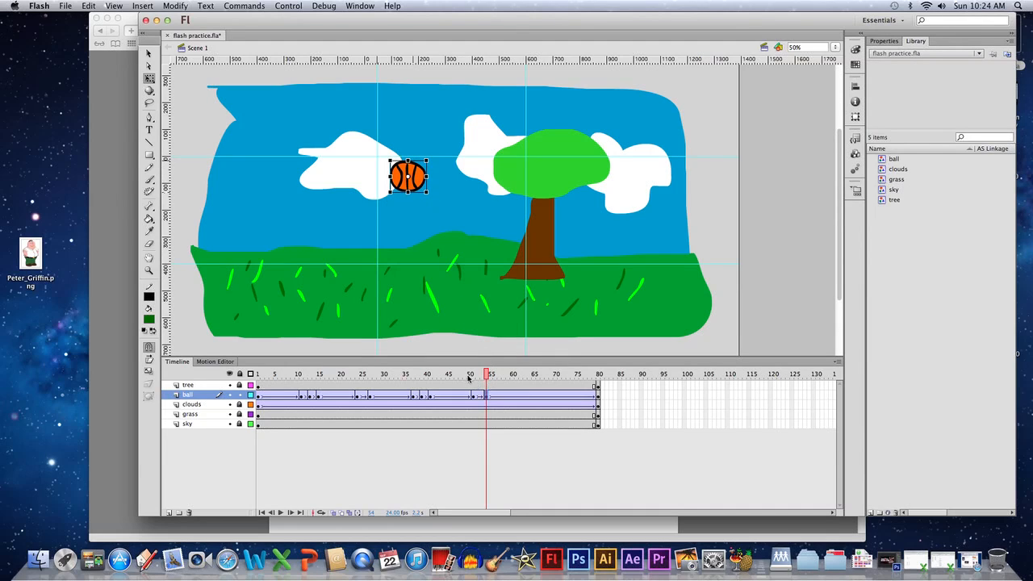
drag(468, 378, 256, 379)
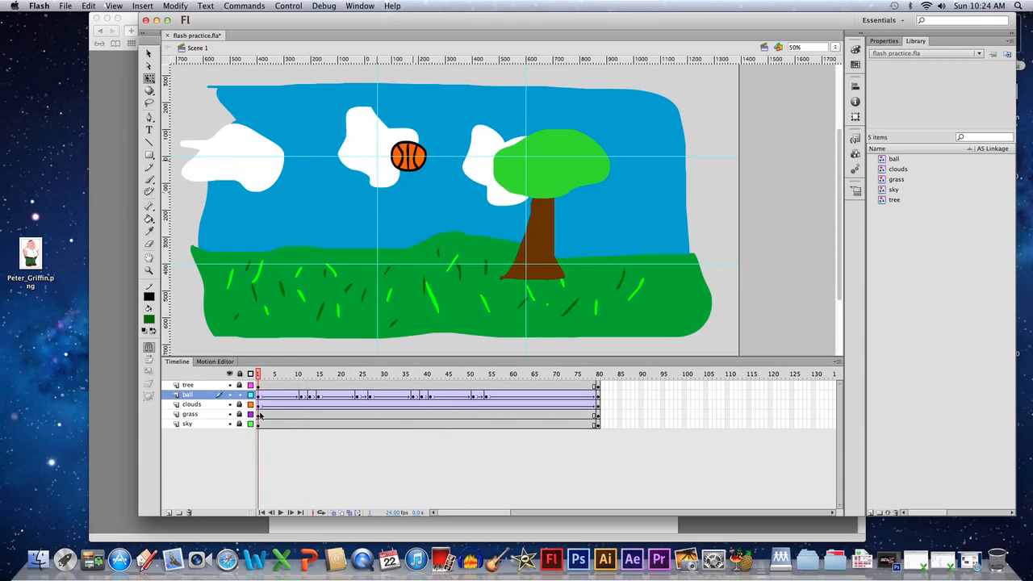
click(281, 514)
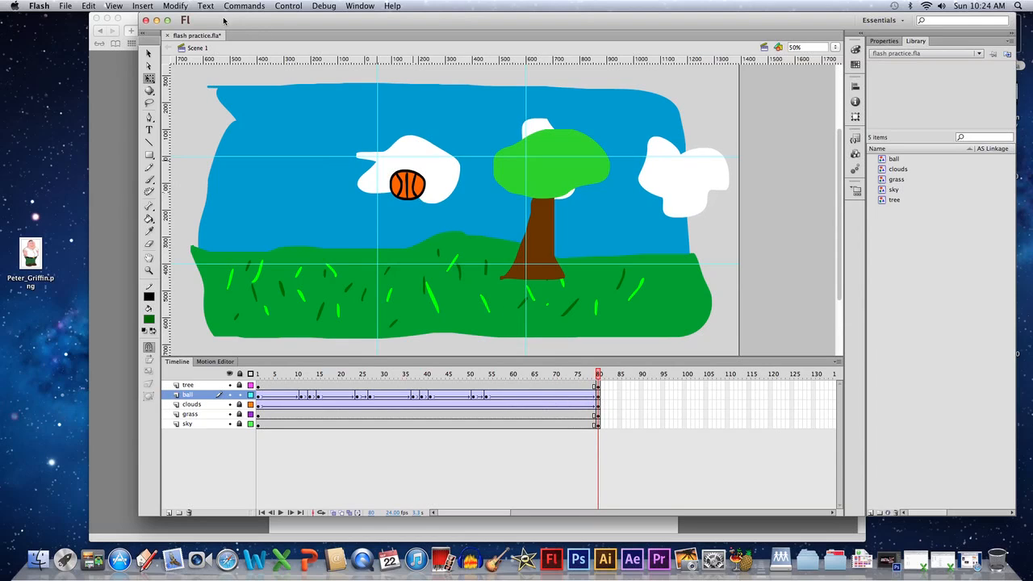
- Check the Phase #3 ball bounce requirements in the assignment document behind the animation window
drag(223, 18, 710, 167)
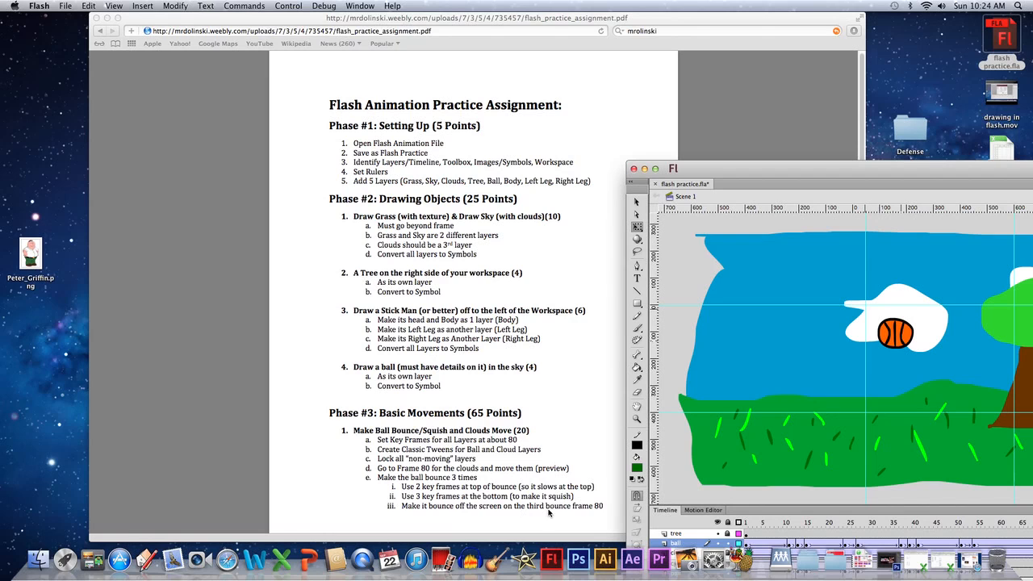
double_click(800, 171)
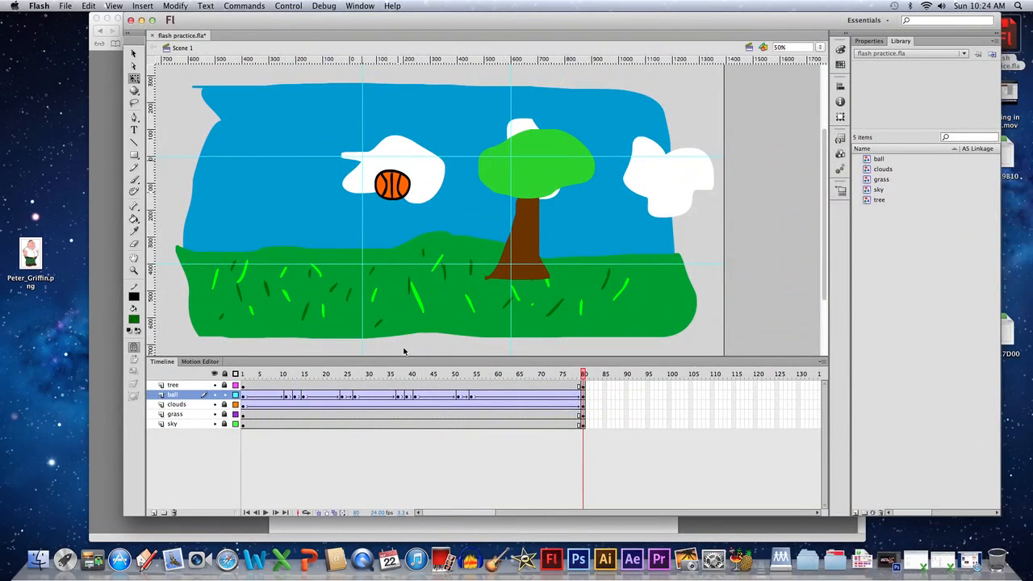
- Insert a keyframe at frame 64 of the ball layer and move the ball straight down onto the grass
click(515, 399)
right_click(515, 399)
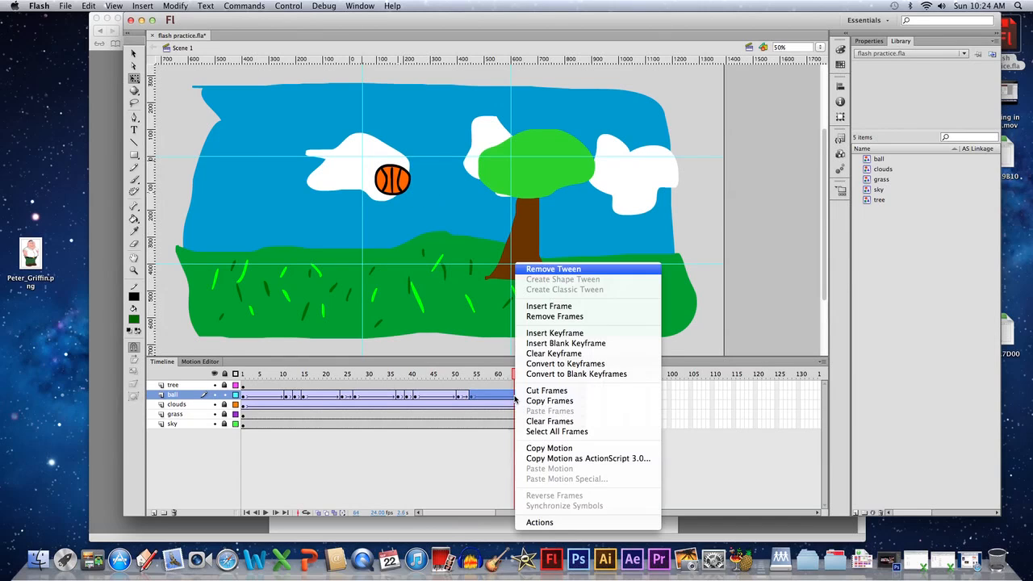
click(554, 333)
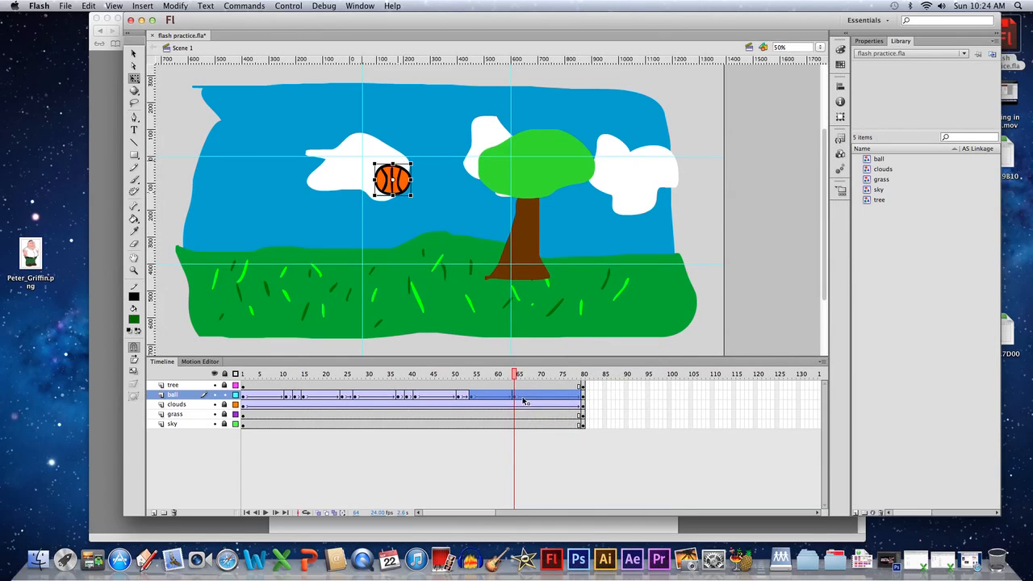
drag(406, 189, 406, 248)
- Insert a keyframe at frame 66 of the ball layer and squash the ball vertically
click(523, 397)
right_click(523, 396)
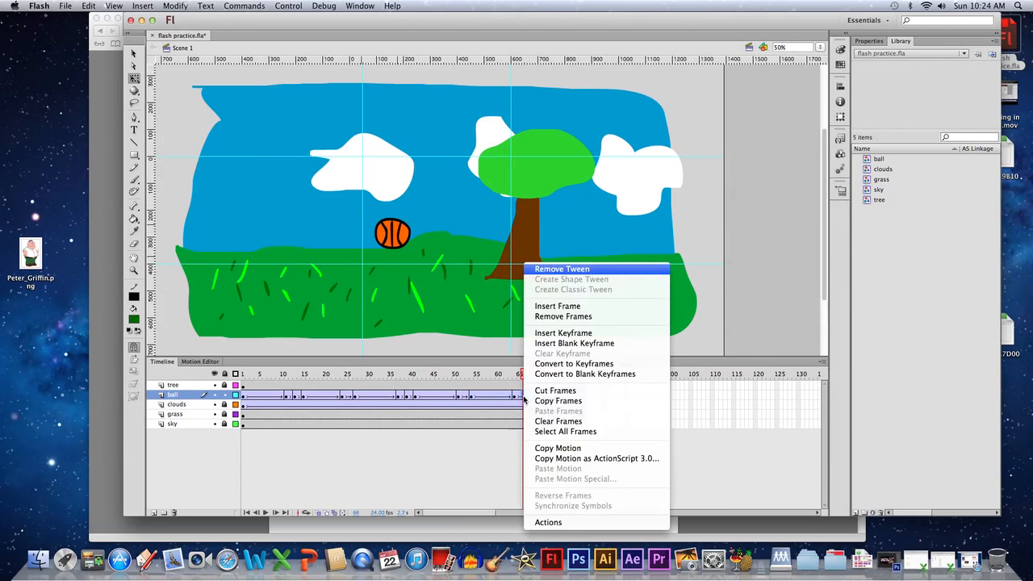
click(559, 334)
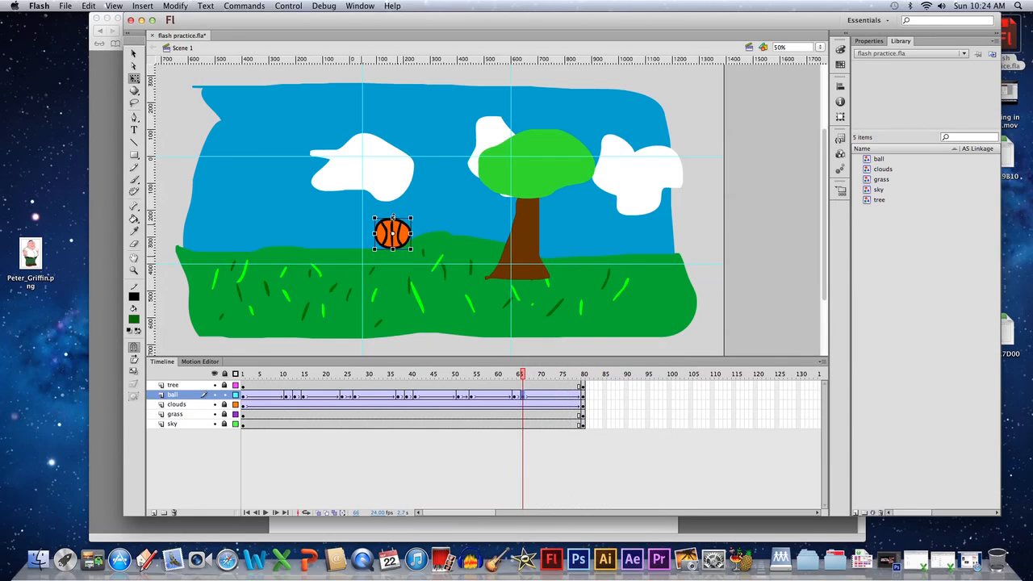
drag(394, 217, 402, 243)
- Insert a keyframe at frame 69 of the ball layer, shift it to frame 68, and stretch the ball back to its round shape
double_click(535, 399)
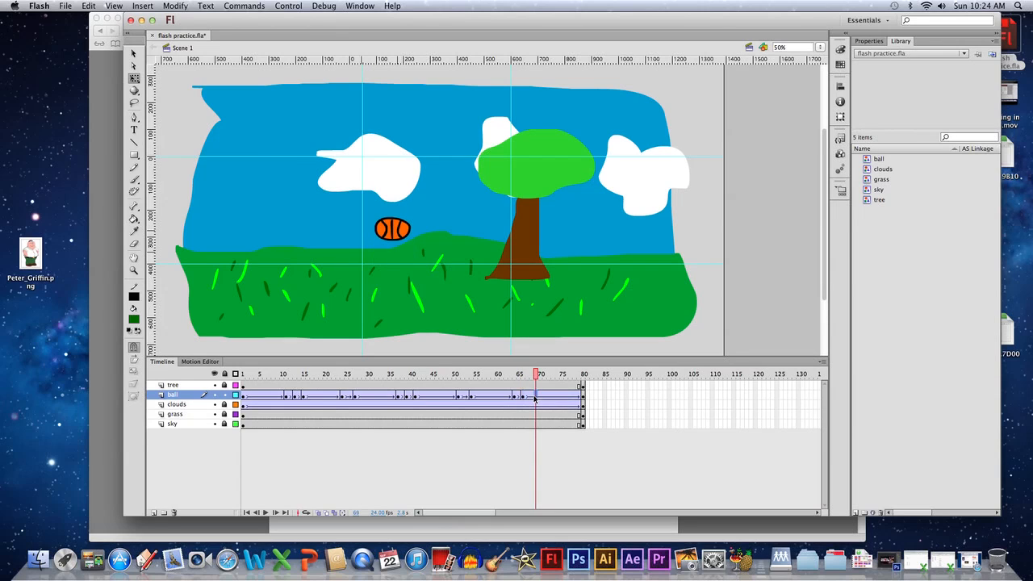
right_click(532, 400)
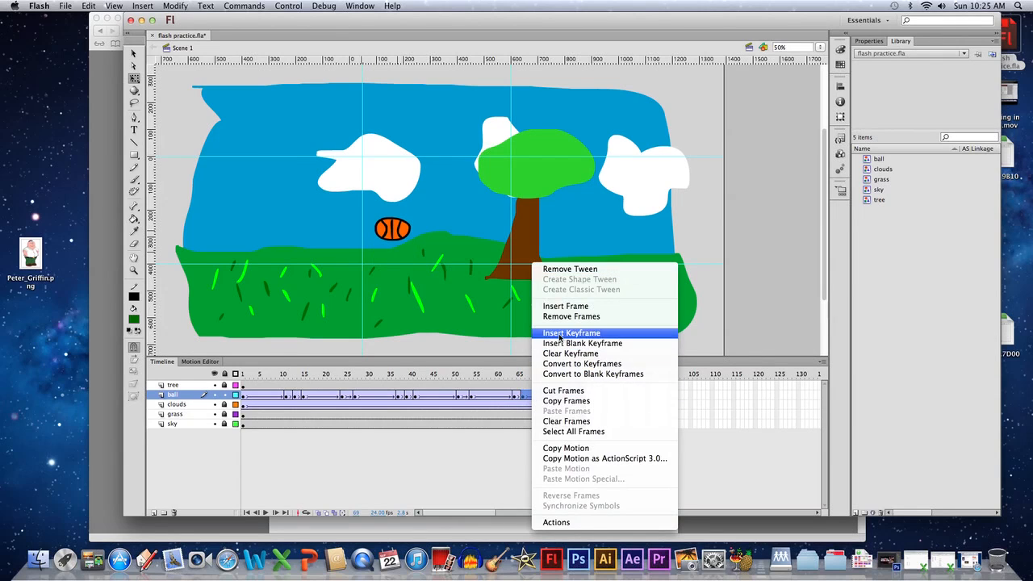
click(562, 338)
click(542, 399)
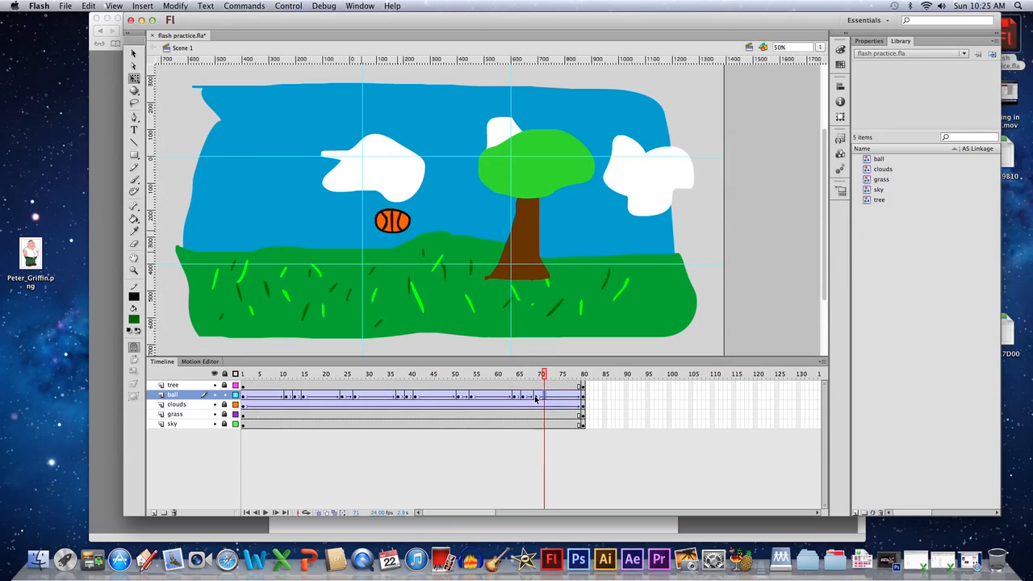
click(537, 399)
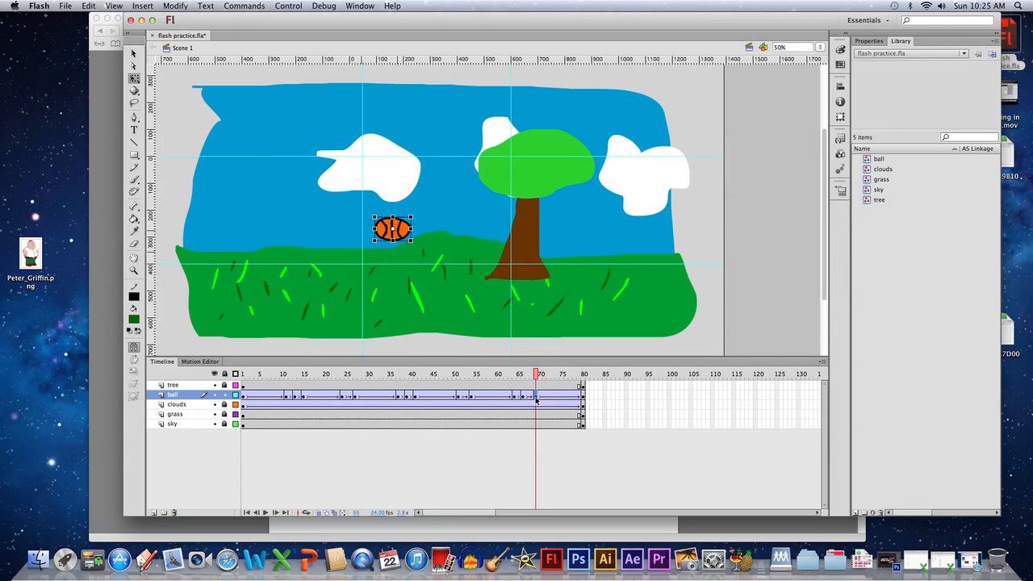
key(comma)
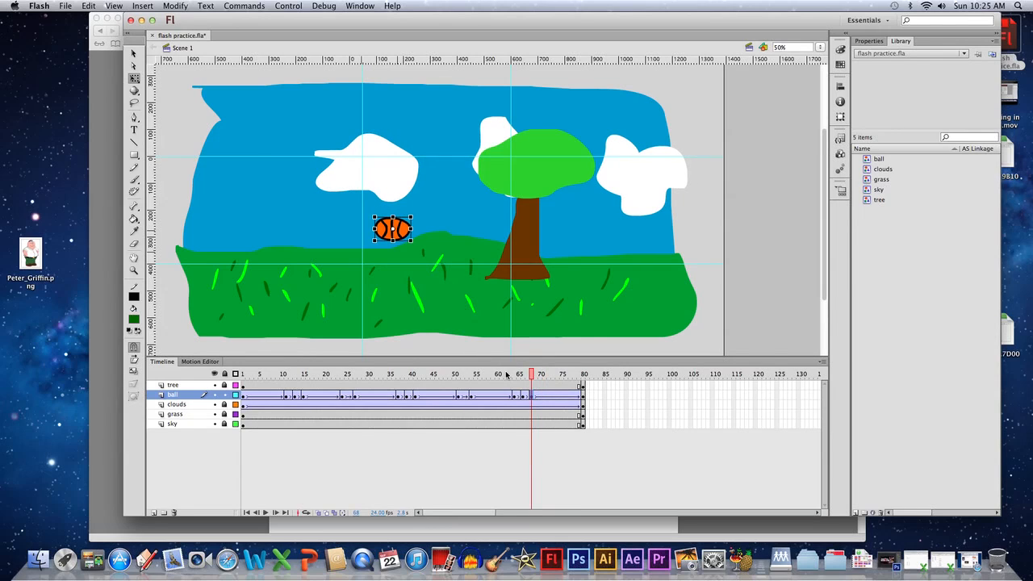
drag(394, 217, 394, 212)
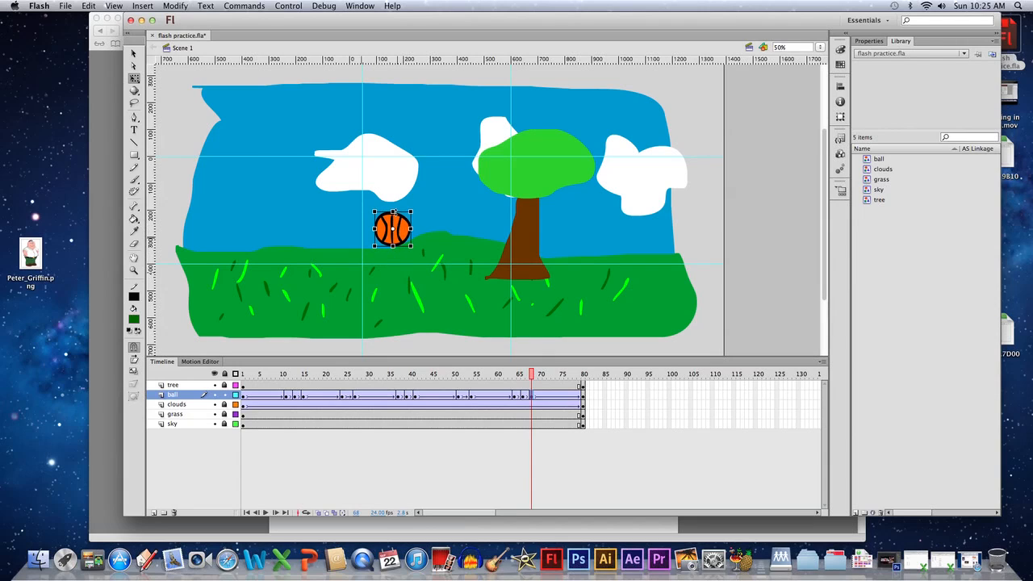
- Lower the squashed ball at frame 66 and the round ball at frame 68 slightly so both sit on the grass
drag(528, 375, 523, 378)
click(525, 398)
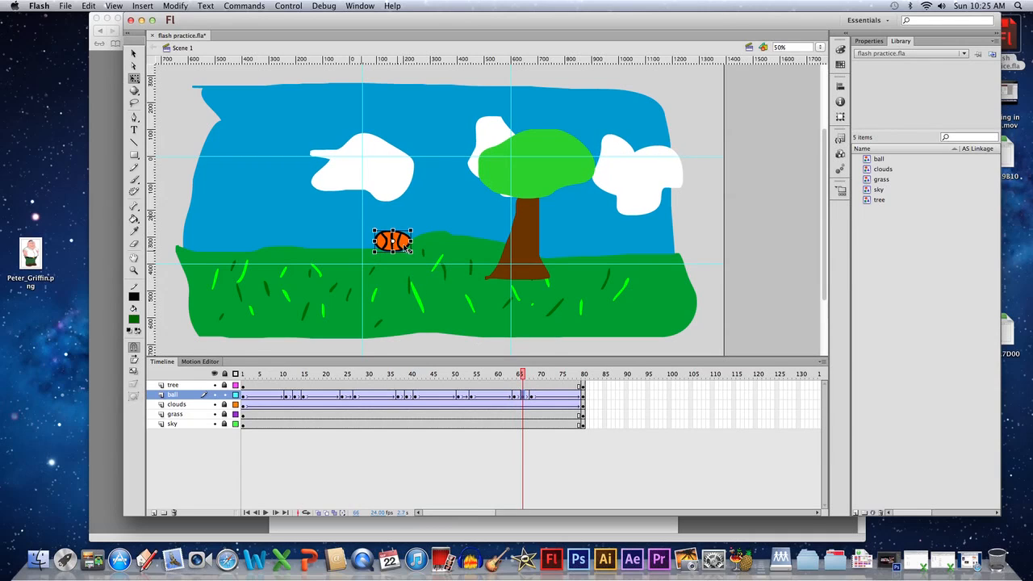
drag(403, 246, 403, 250)
drag(520, 376, 528, 377)
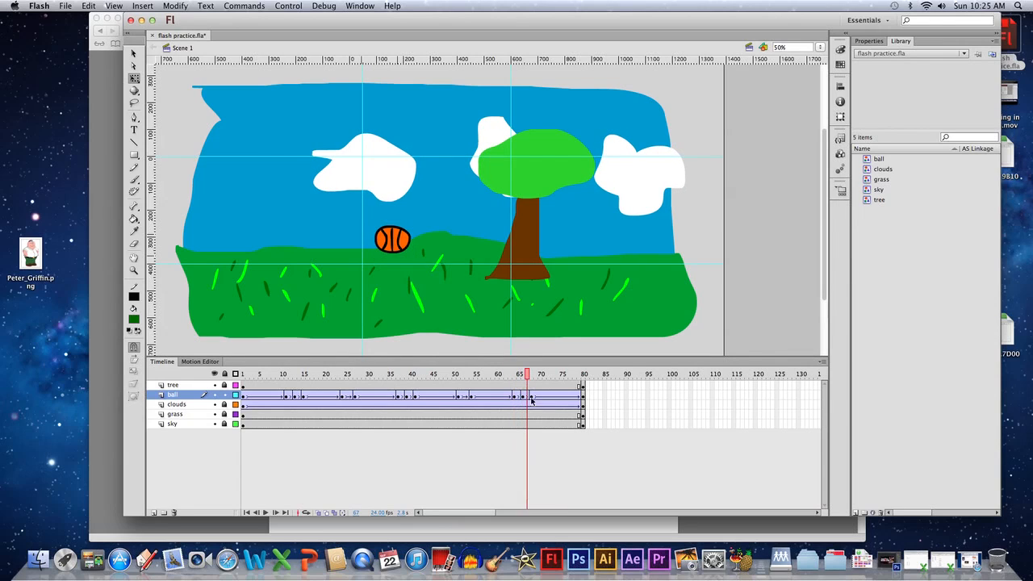
click(532, 397)
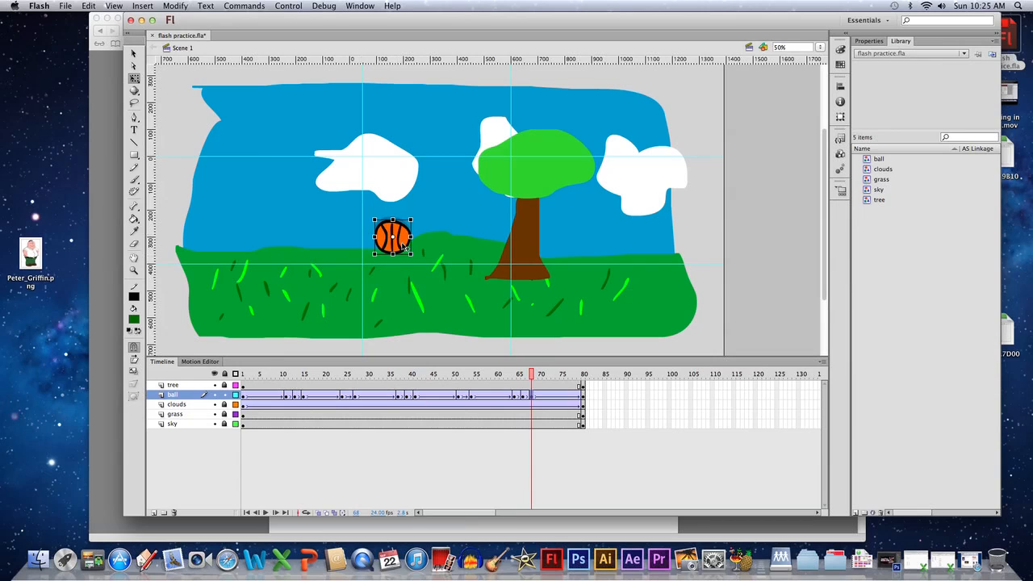
- Move the ball straight up above the cloud in the frame 80 keyframe and play the animation from the start
drag(525, 374, 584, 384)
click(584, 398)
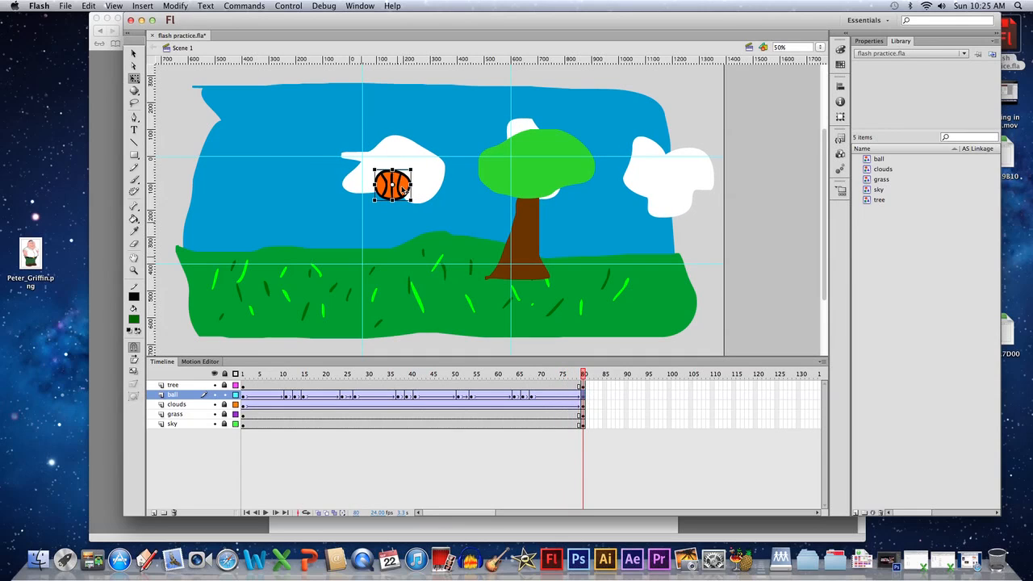
drag(402, 188, 402, 122)
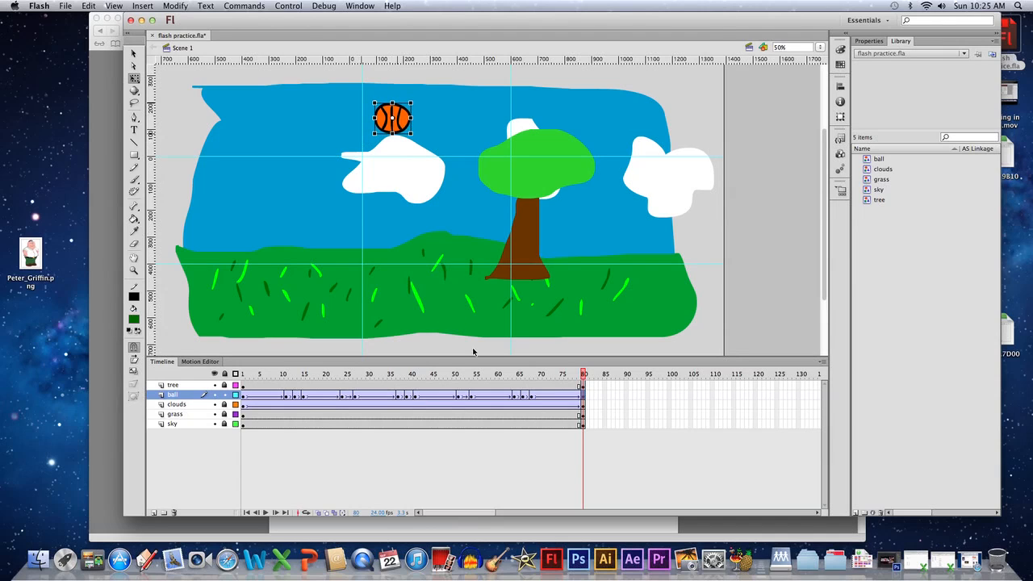
key(Return)
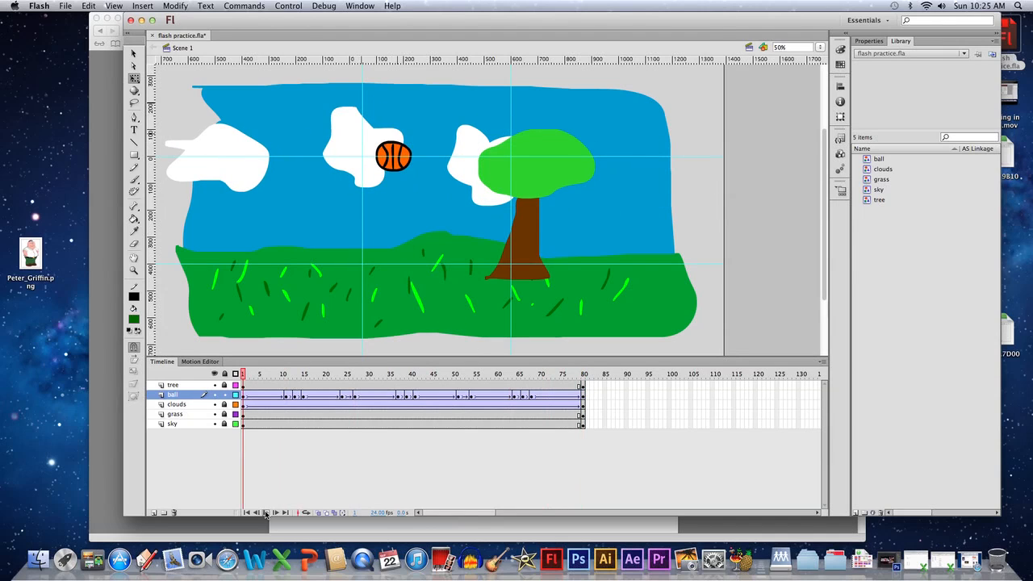